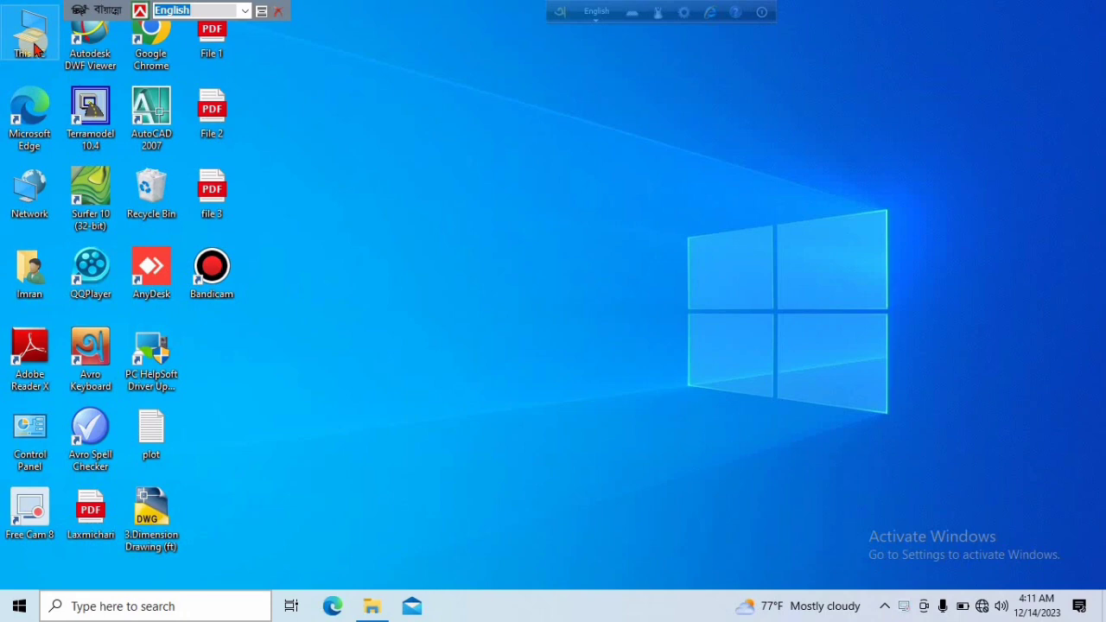
Open the RSEPS_2022 folder on the LGED (D:) drive
double_click(32, 47)
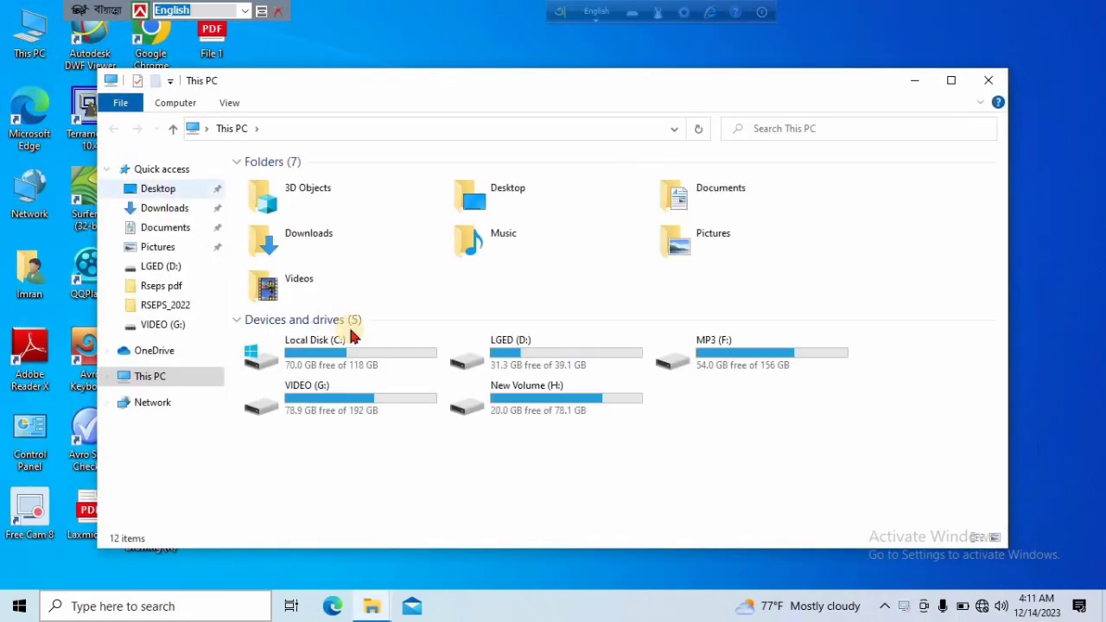
click(951, 80)
double_click(472, 231)
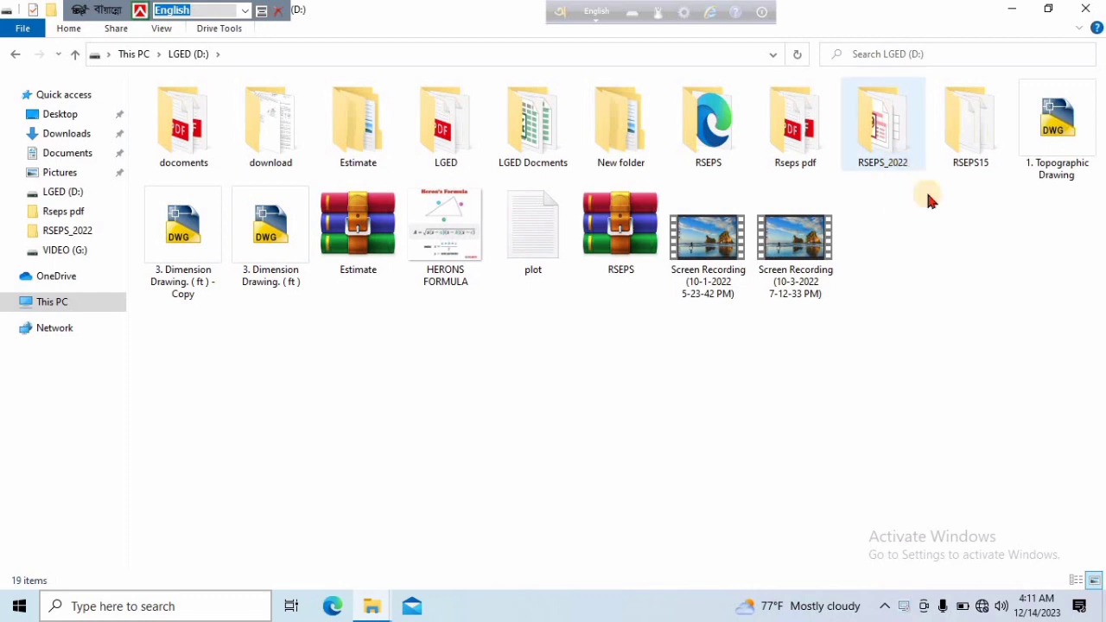
double_click(895, 142)
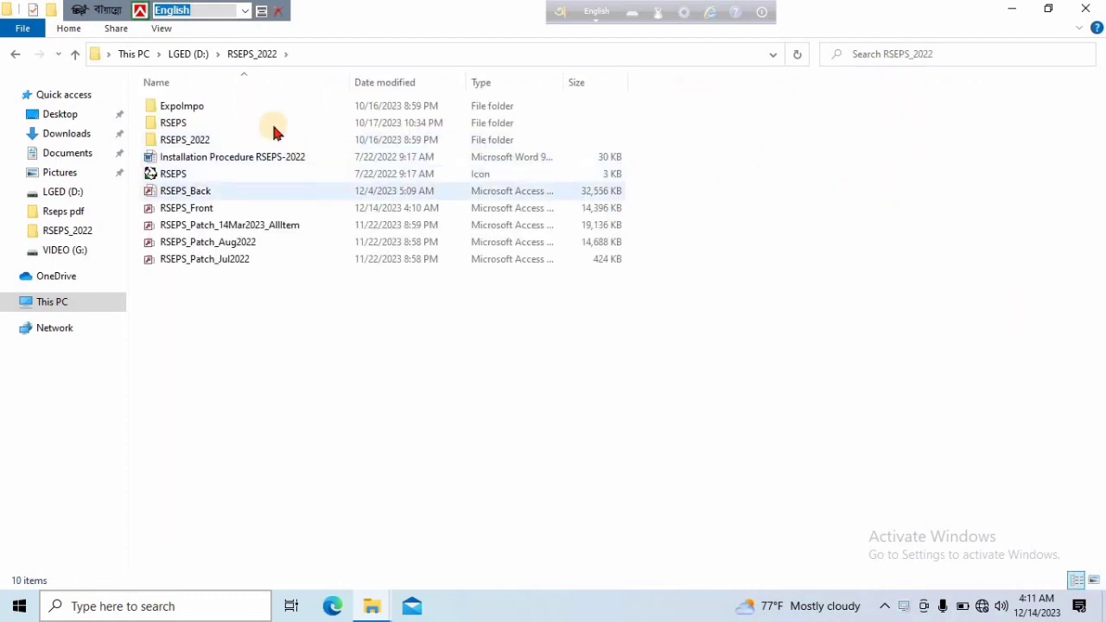
Try to open the RSEPS_Front database from the RSEPS_2022 folder on the D: drive
double_click(204, 213)
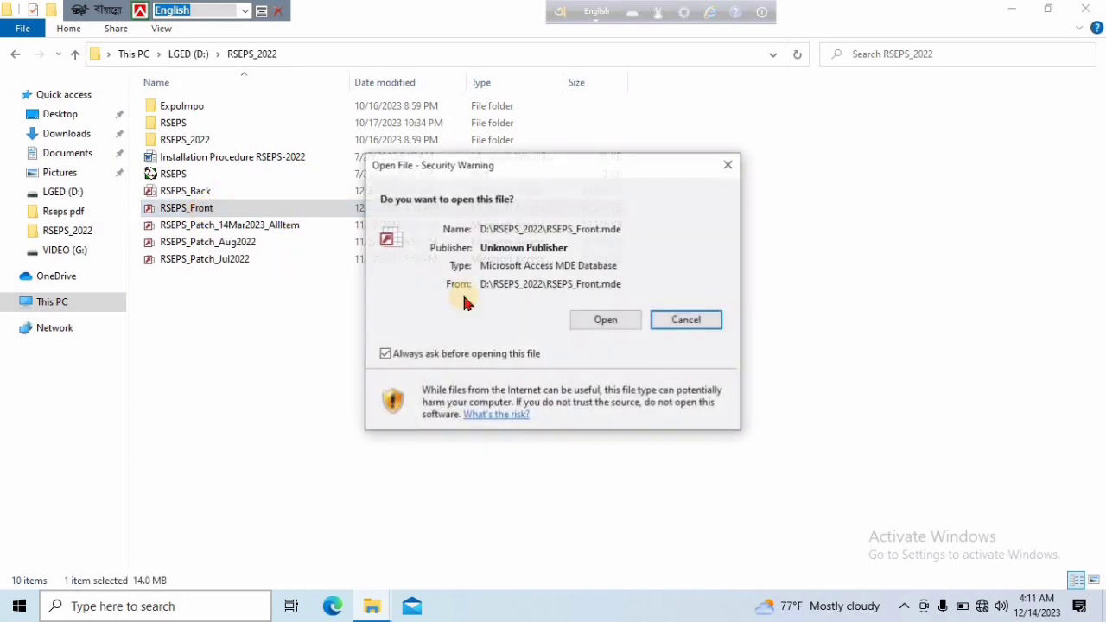
click(603, 320)
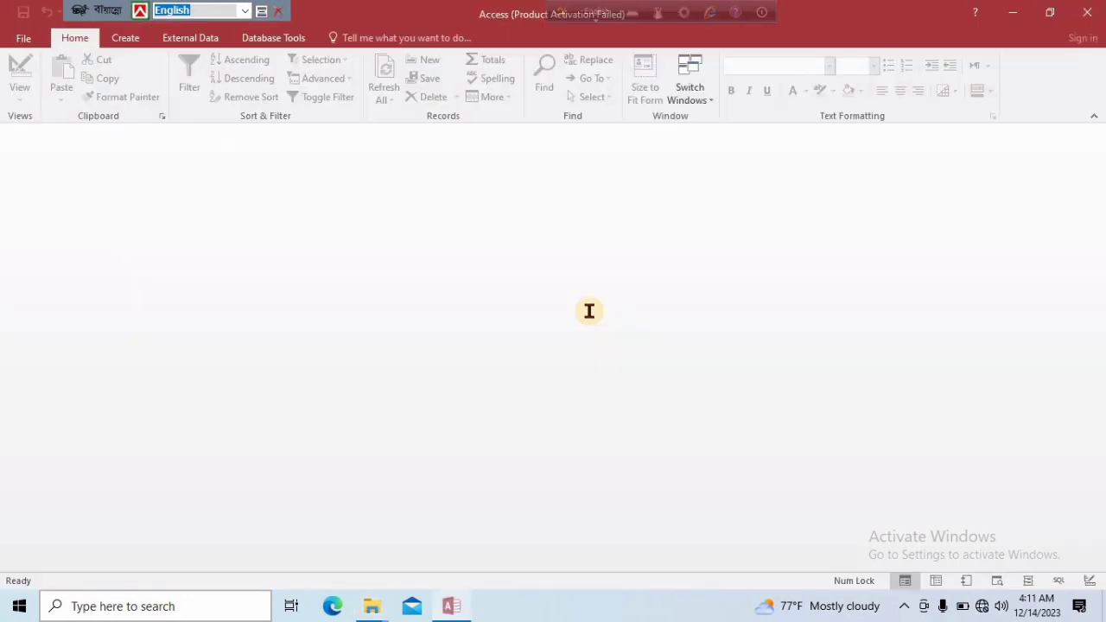
click(584, 394)
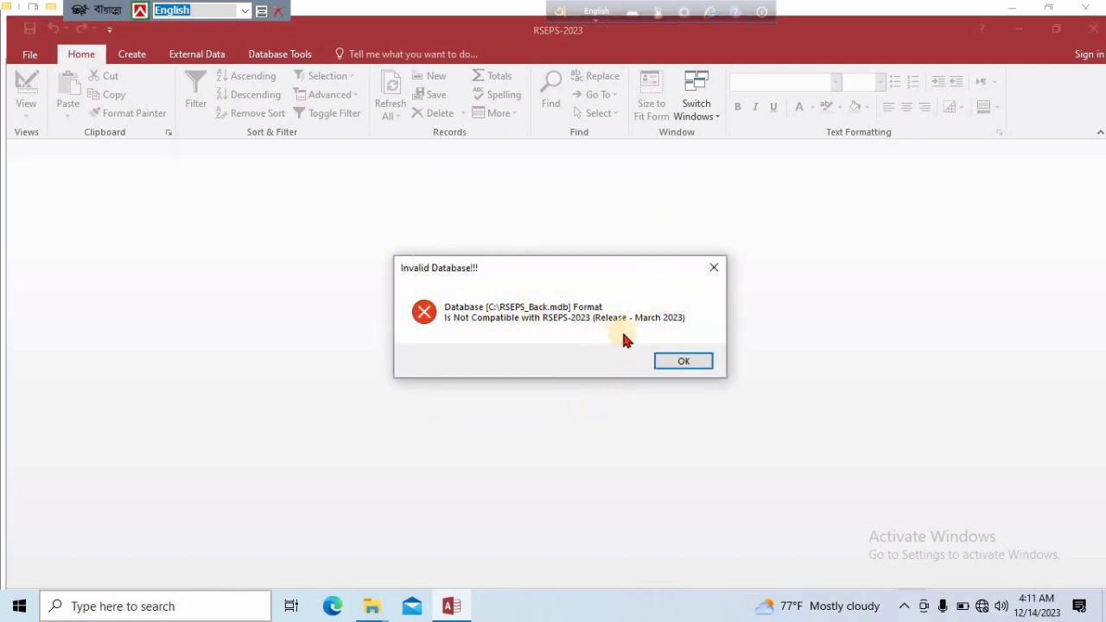
click(678, 363)
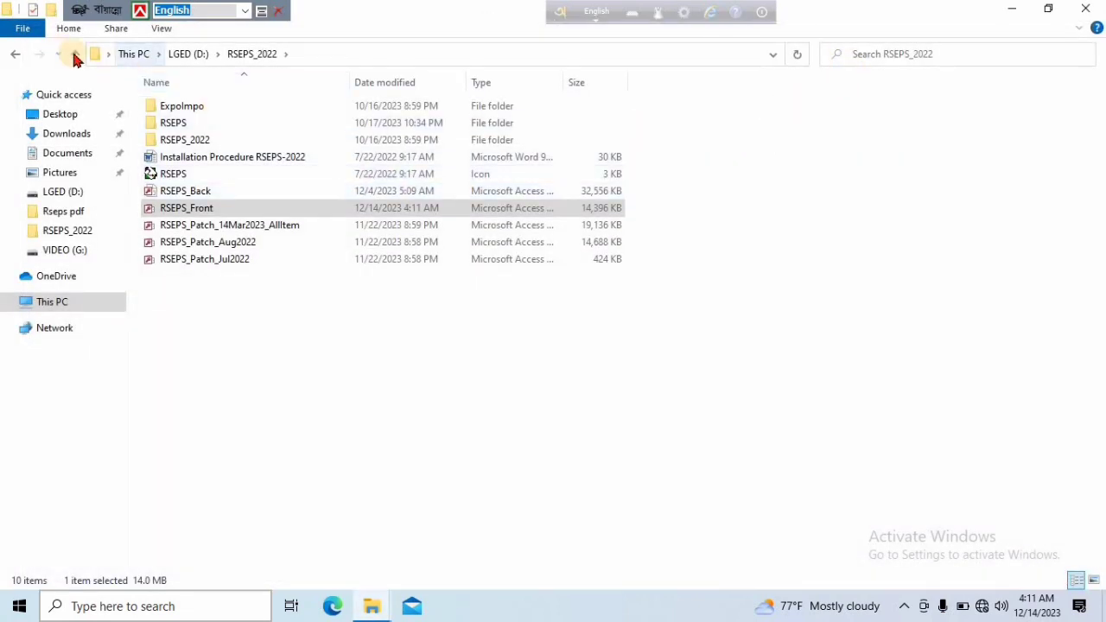
Copy the RSEPS_2022 folder from LGED (D:) to the root of Local Disk (C:) and refresh the file list
click(75, 53)
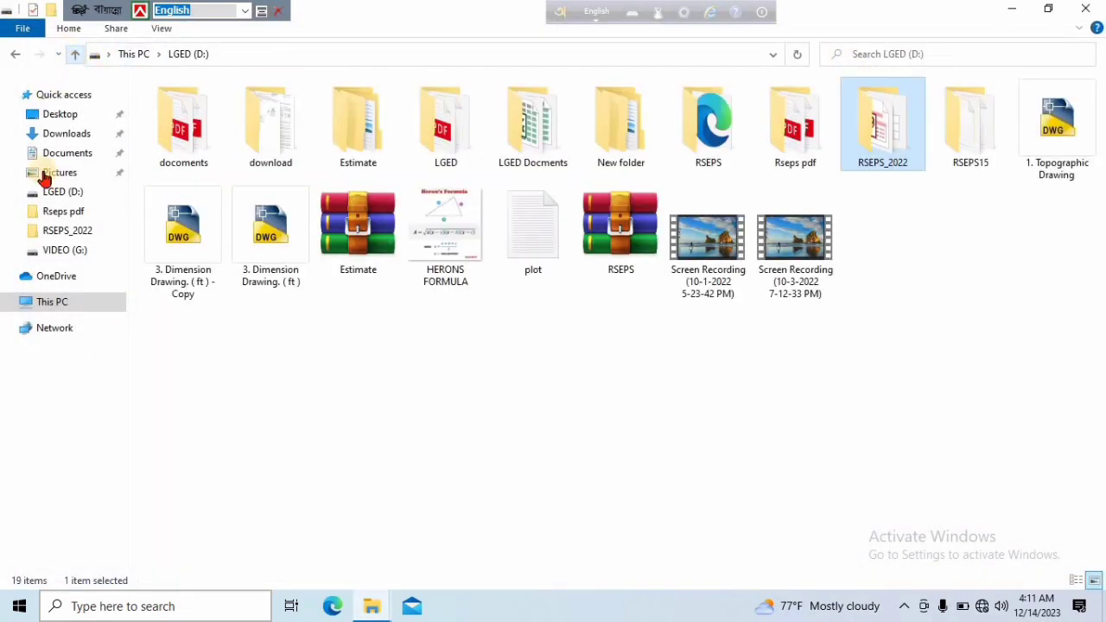
right_click(871, 127)
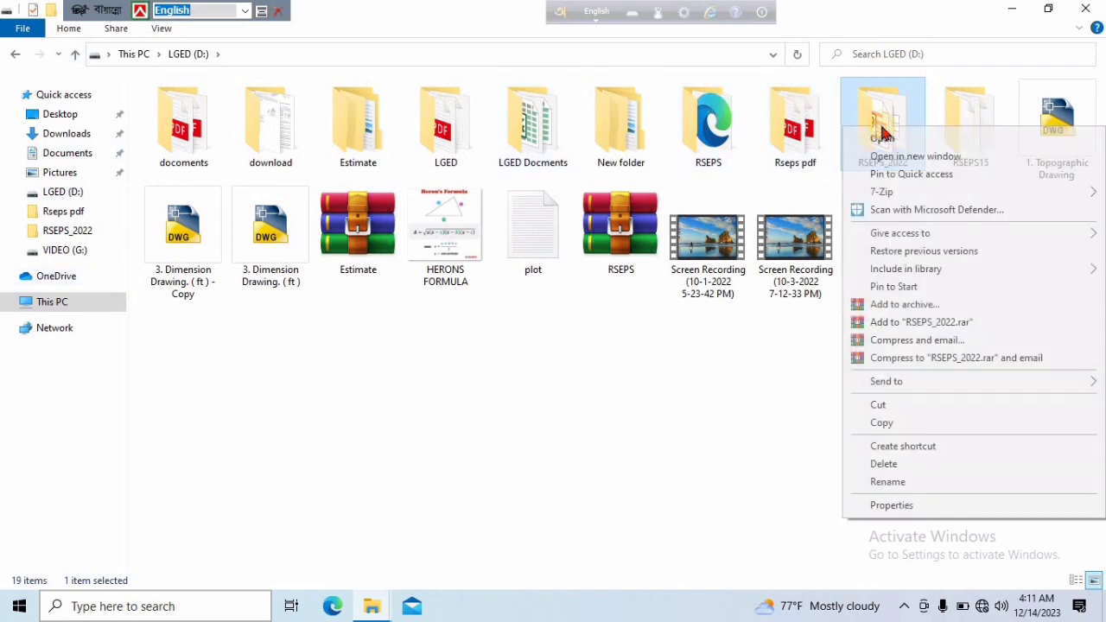
click(883, 423)
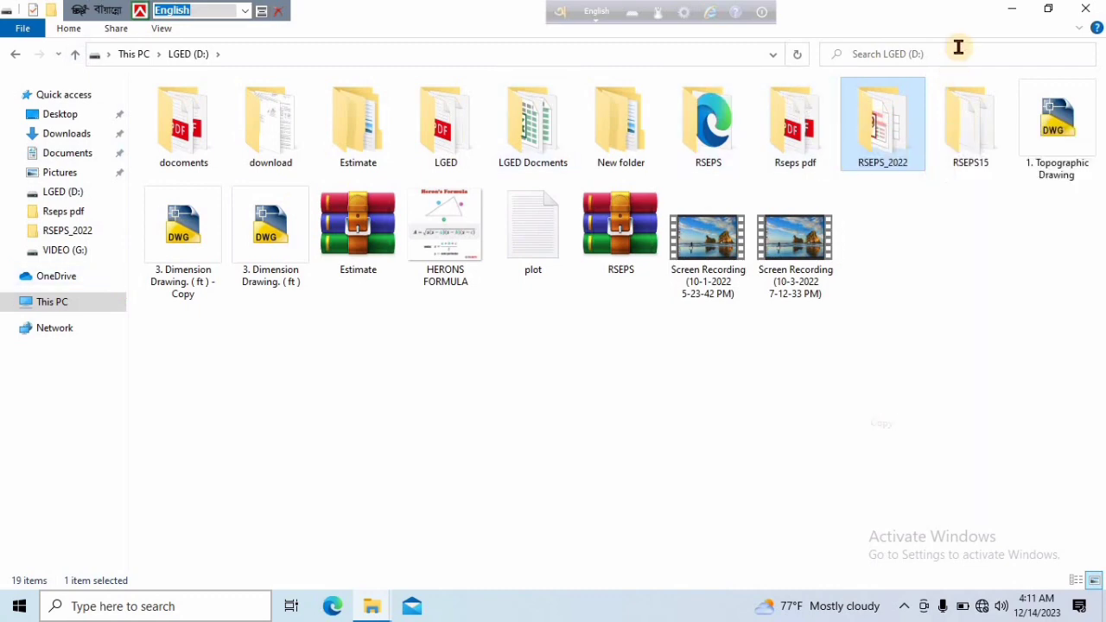
click(1010, 8)
double_click(45, 42)
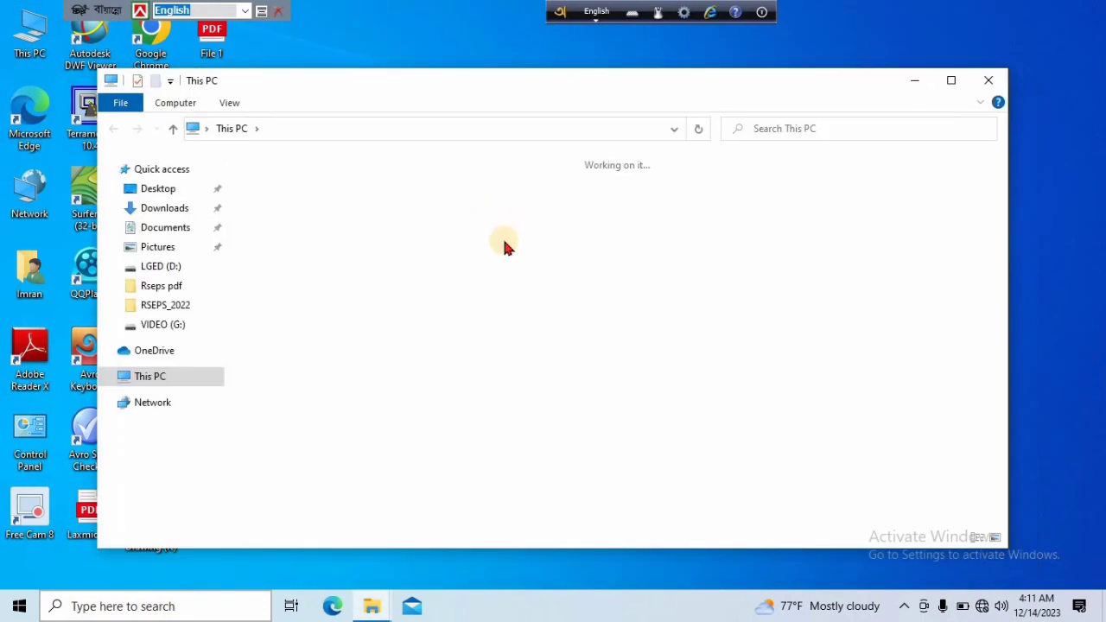
click(954, 81)
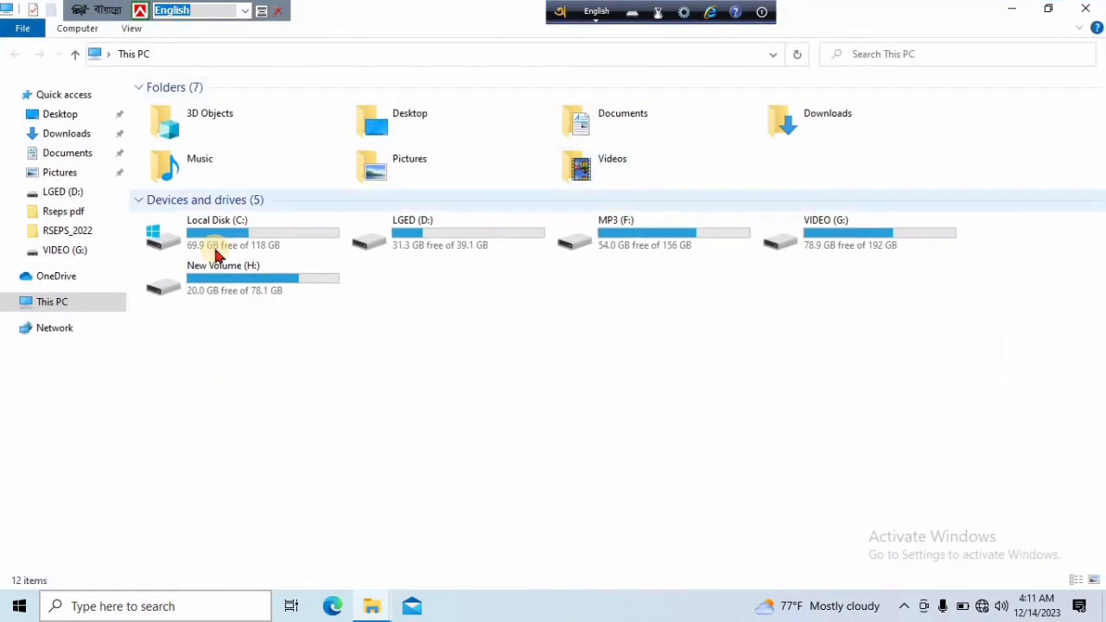
double_click(240, 229)
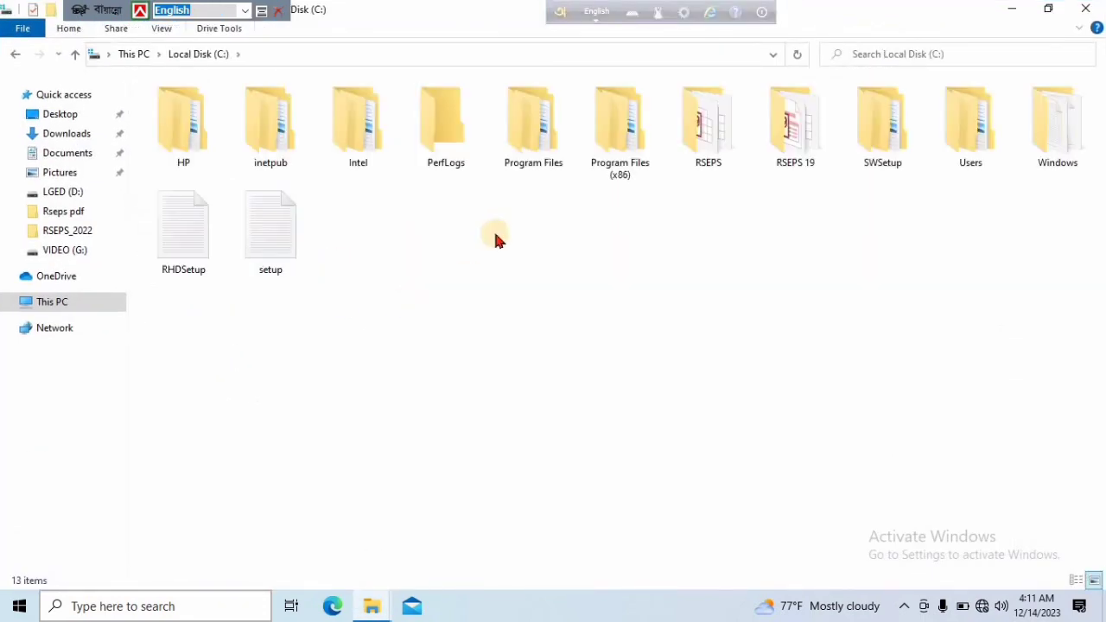
right_click(494, 234)
click(525, 323)
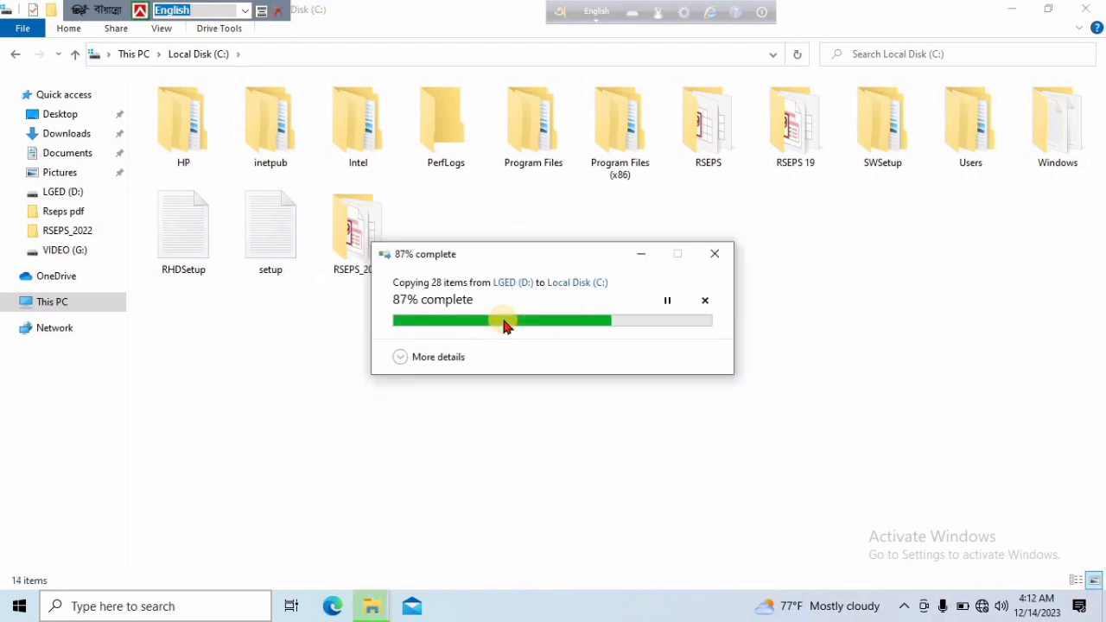
click(553, 245)
right_click(522, 216)
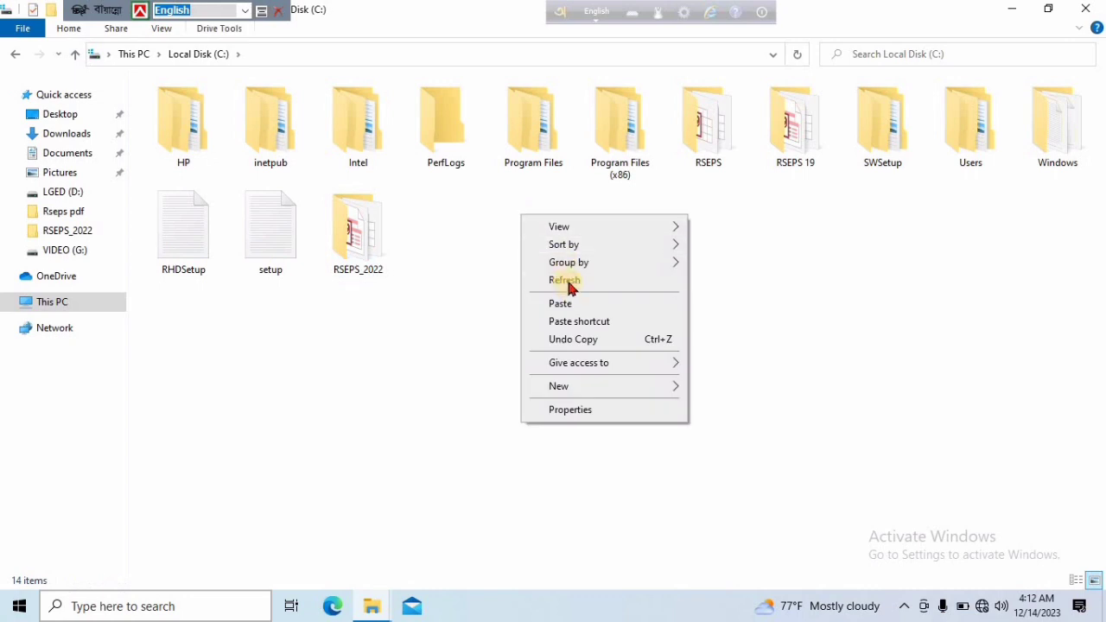
click(566, 281)
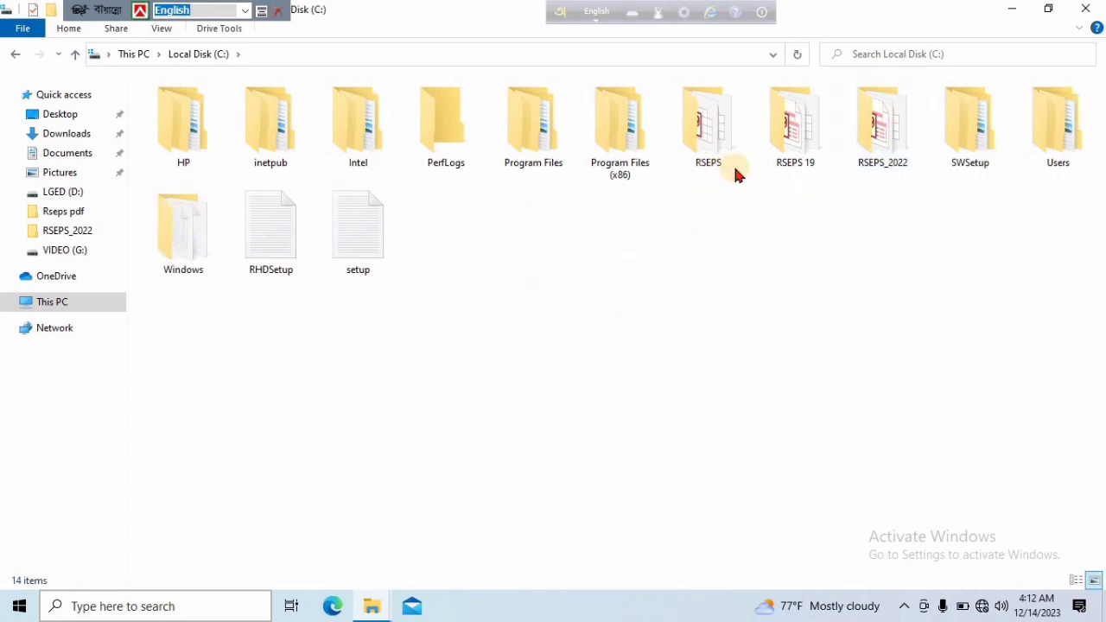
Open the RSEPS_Front database from the RSEPS_2022 folder on Local Disk (C:) and dismiss the Office activation wizard
double_click(890, 125)
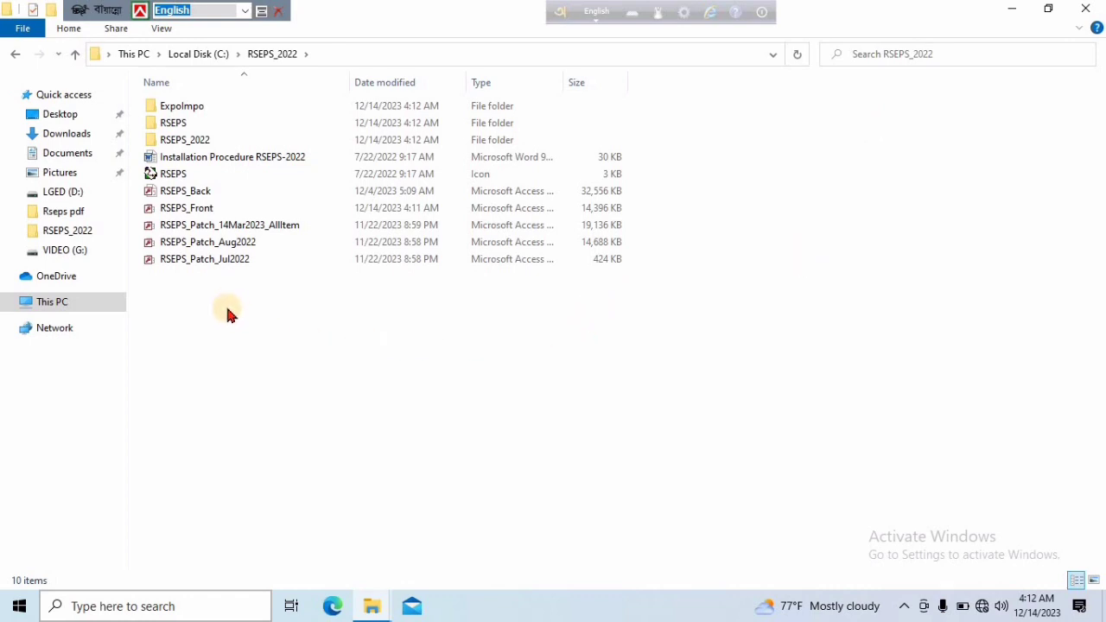
click(211, 213)
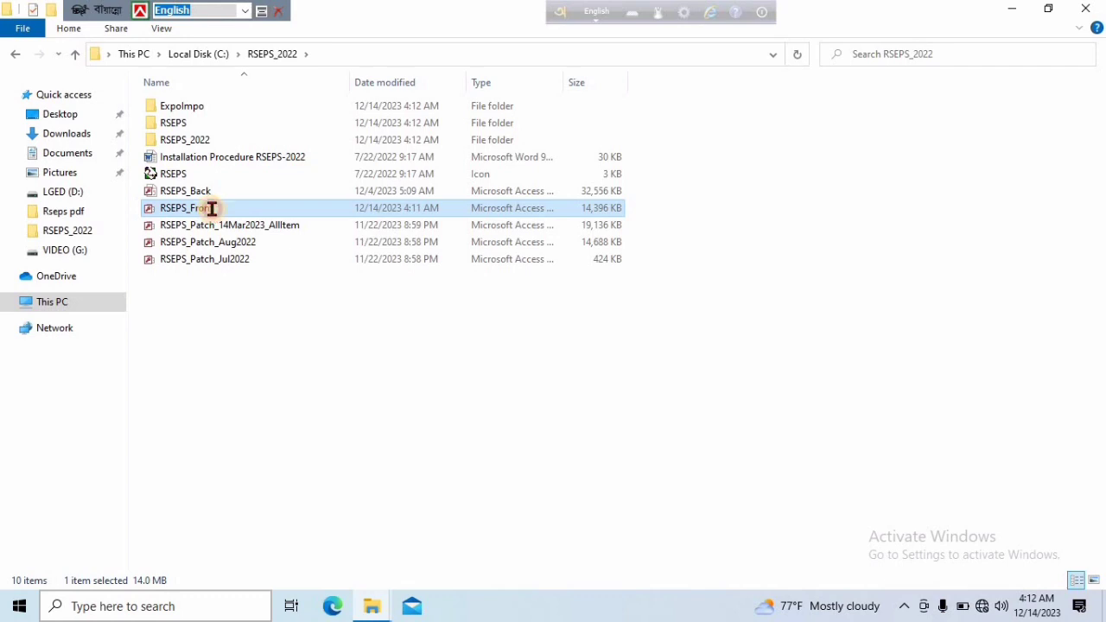
click(211, 208)
double_click(266, 209)
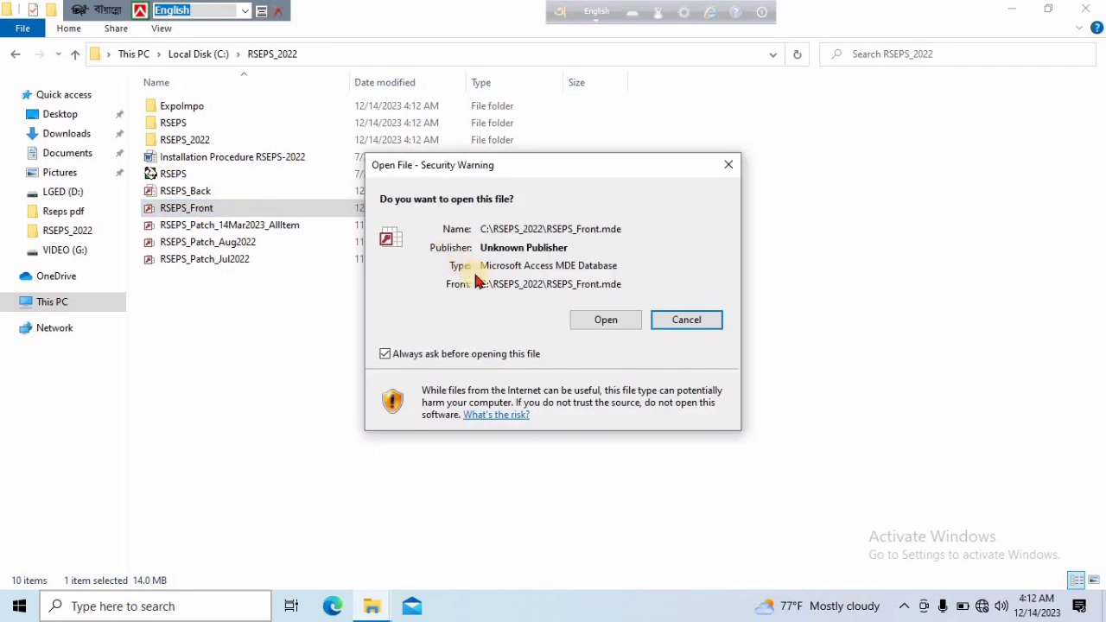
click(612, 318)
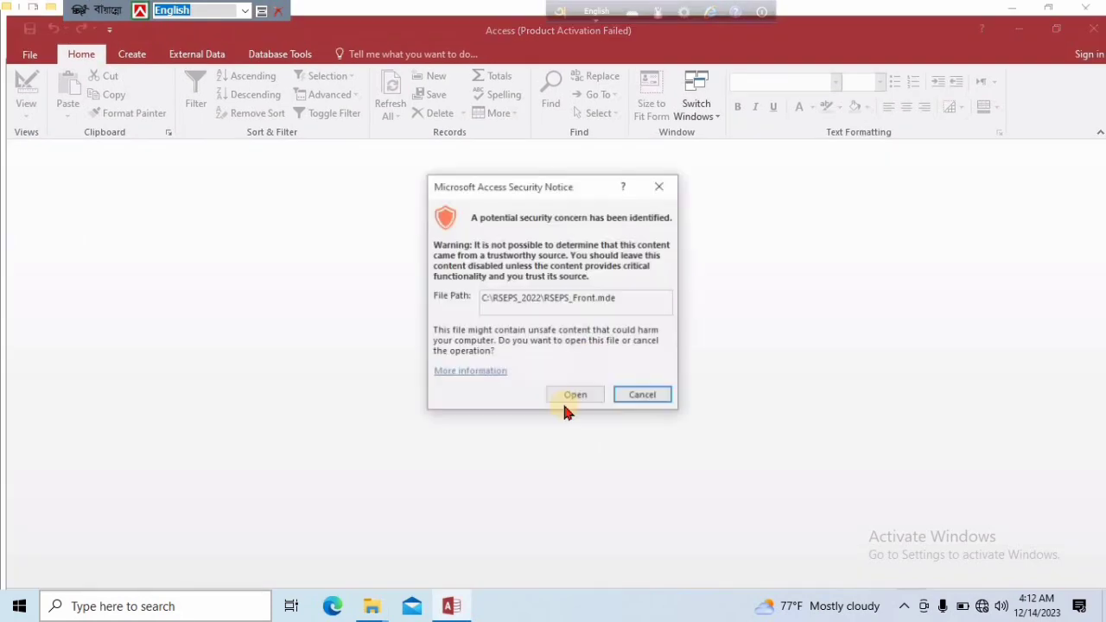
click(571, 397)
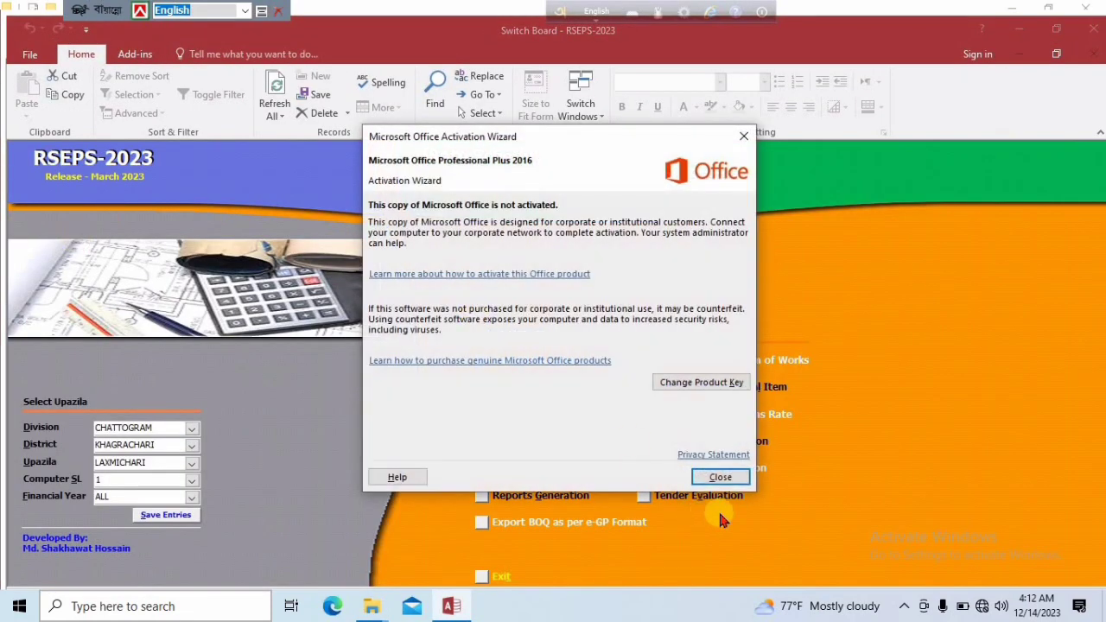
click(720, 478)
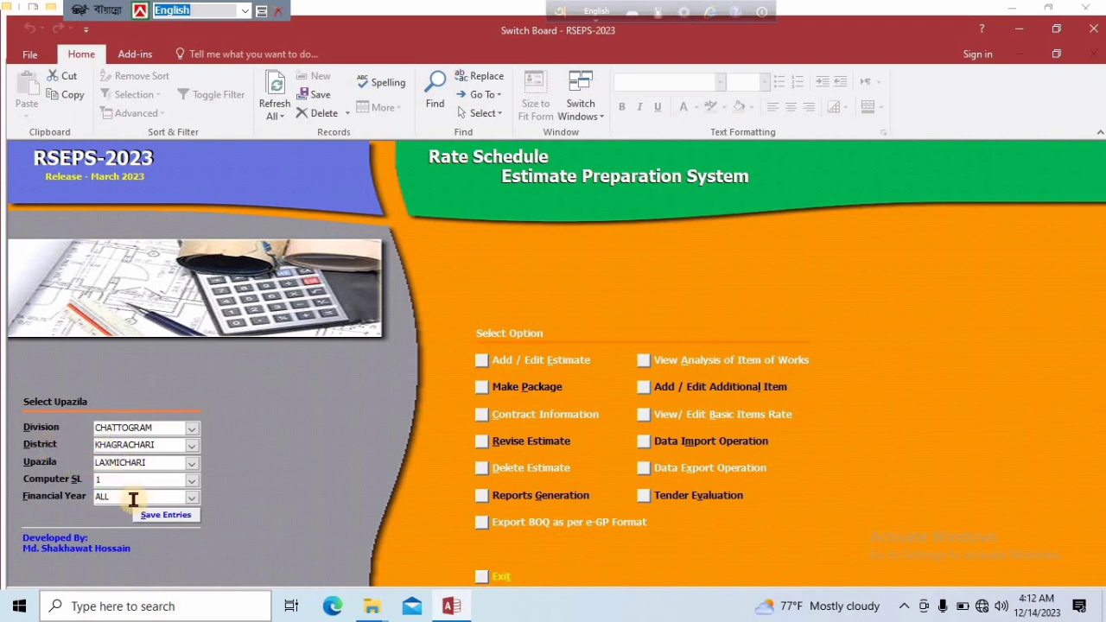
Open the Estimate form and examine its scheme code, scheme name, and the Work Type and Sub-Work Type options
click(258, 365)
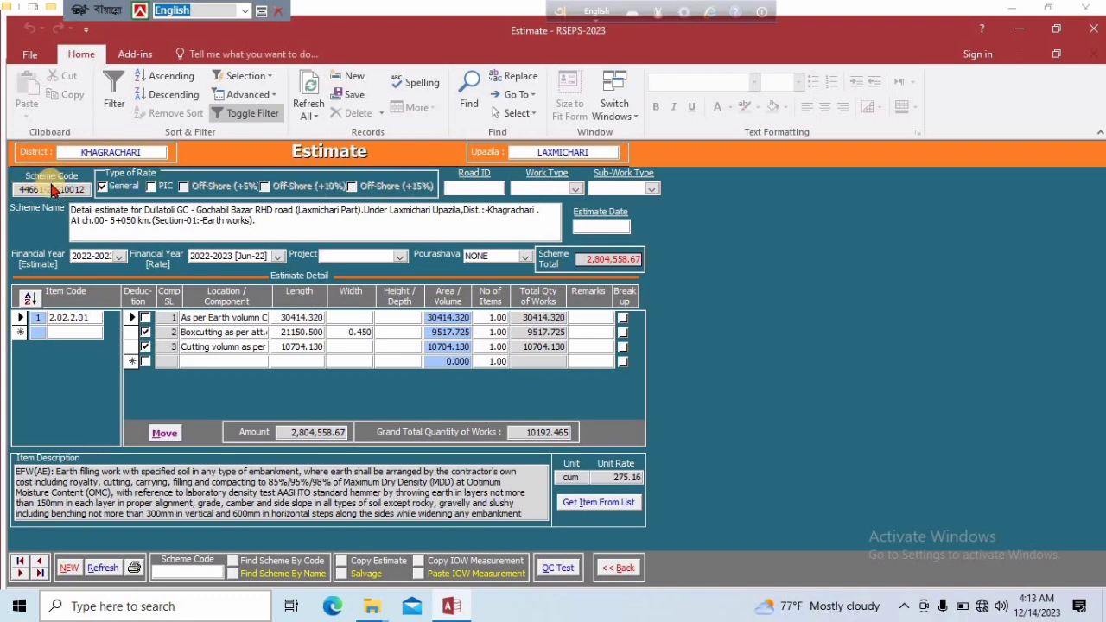
click(79, 190)
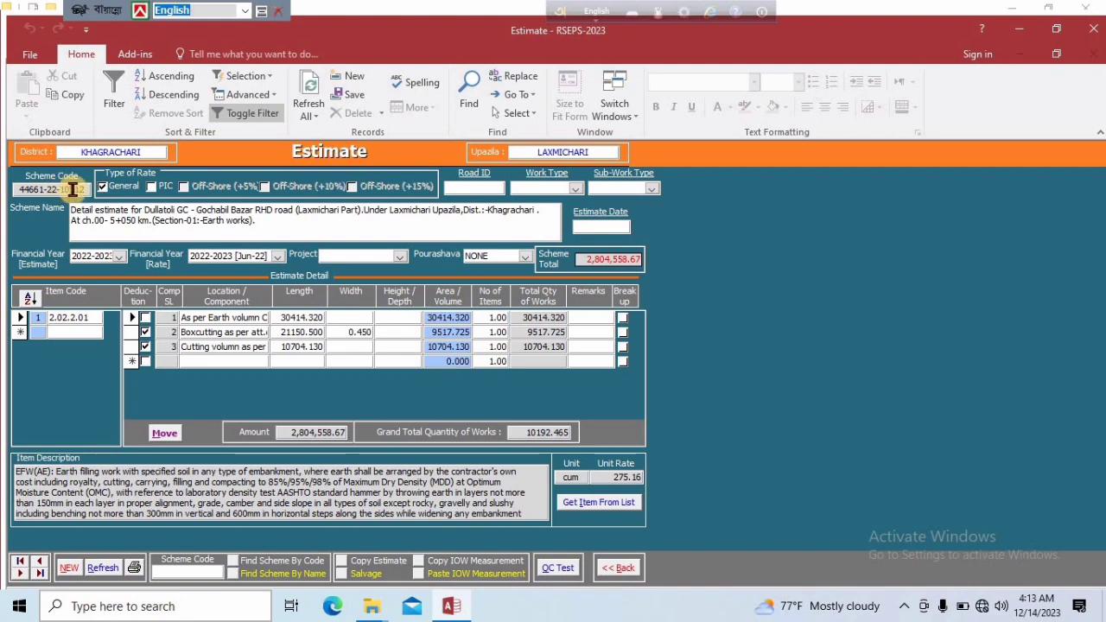
click(113, 194)
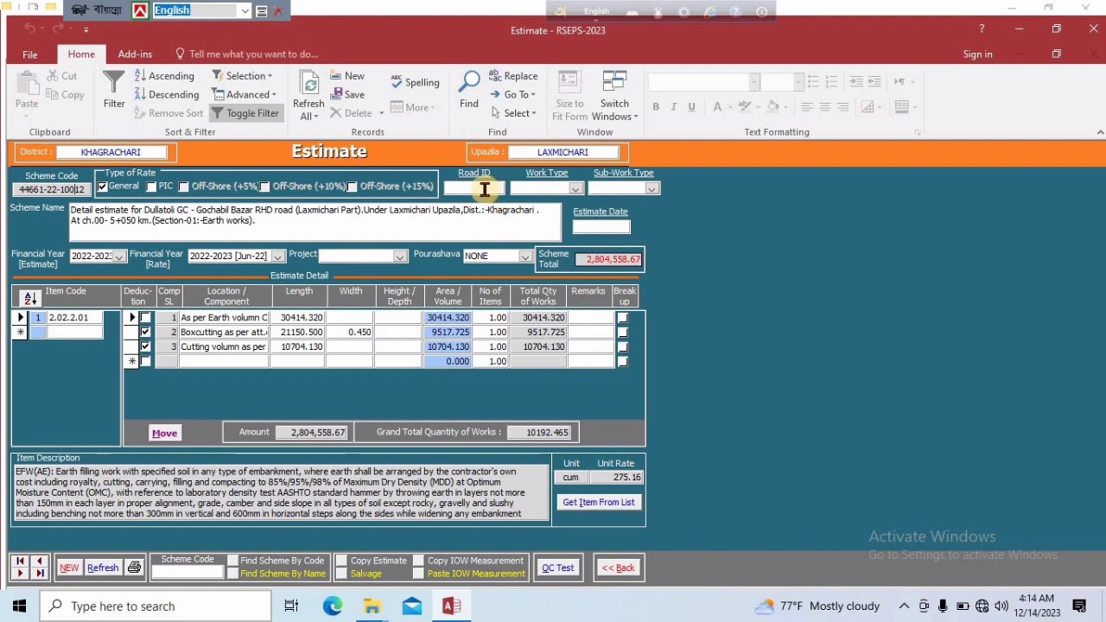
click(577, 188)
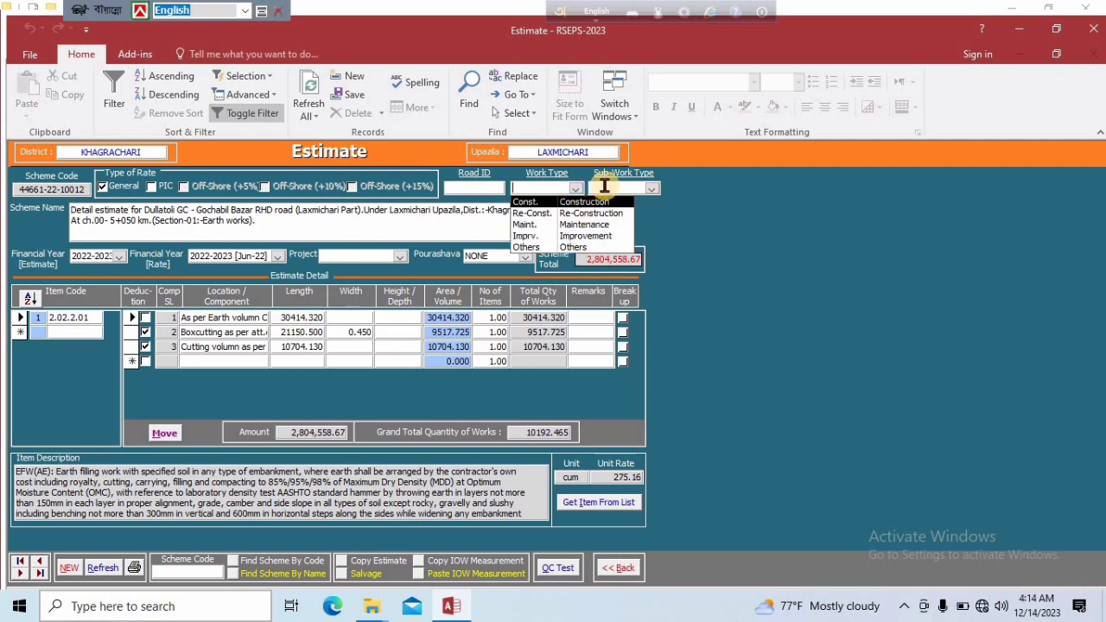
click(648, 190)
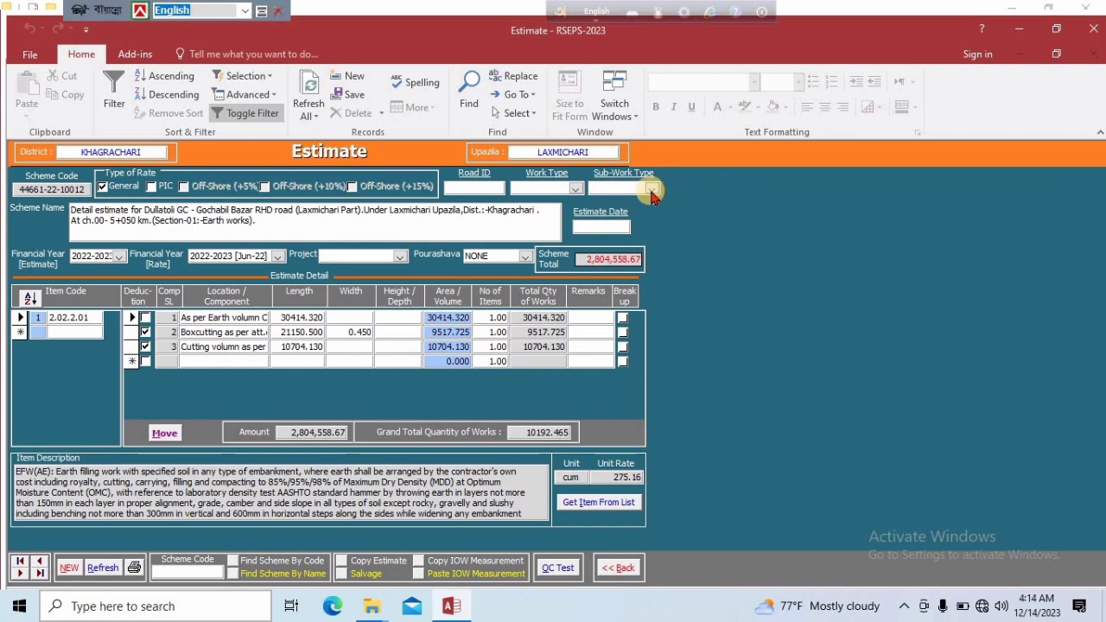
click(652, 192)
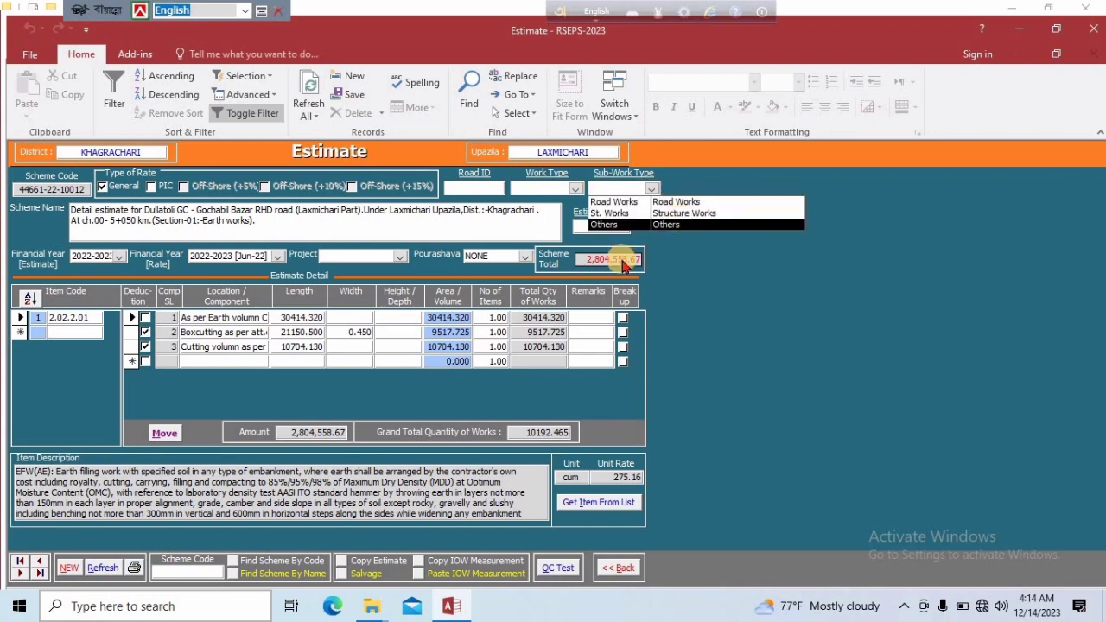
click(316, 230)
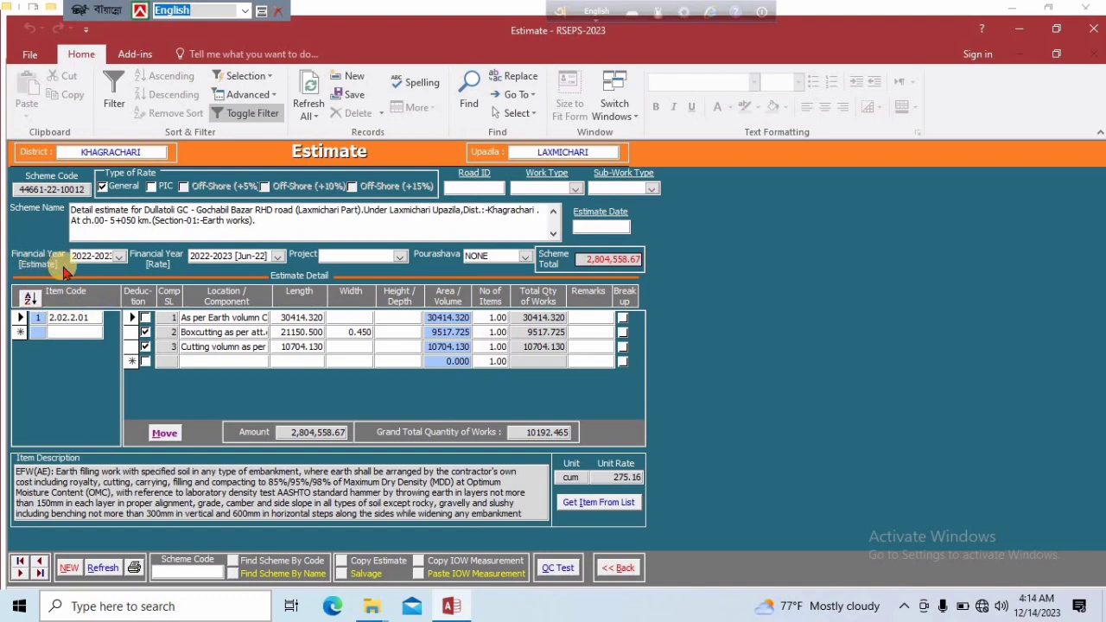
Set the scheme's estimate financial year to 2022-2023 and its rate financial year to 2022-2023 [Jun-22]
click(119, 257)
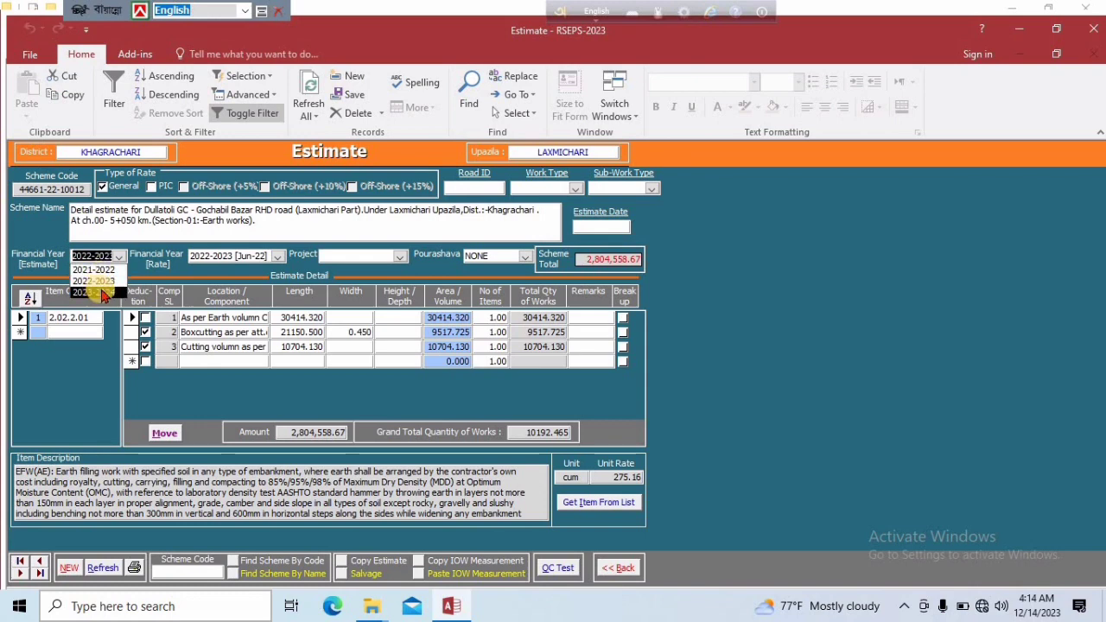
click(101, 290)
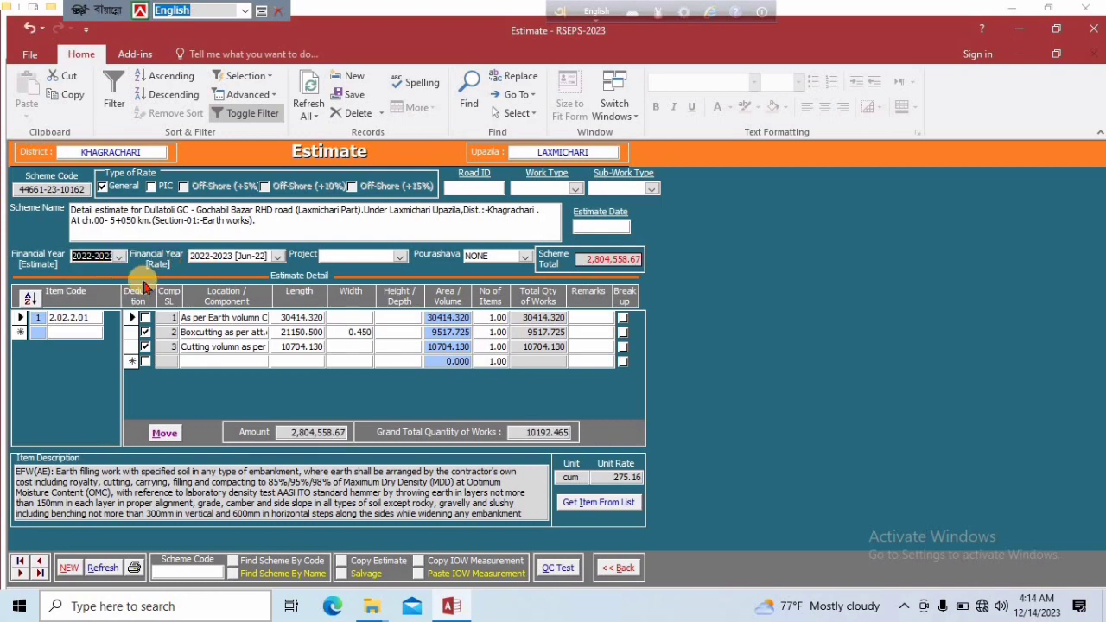
click(278, 257)
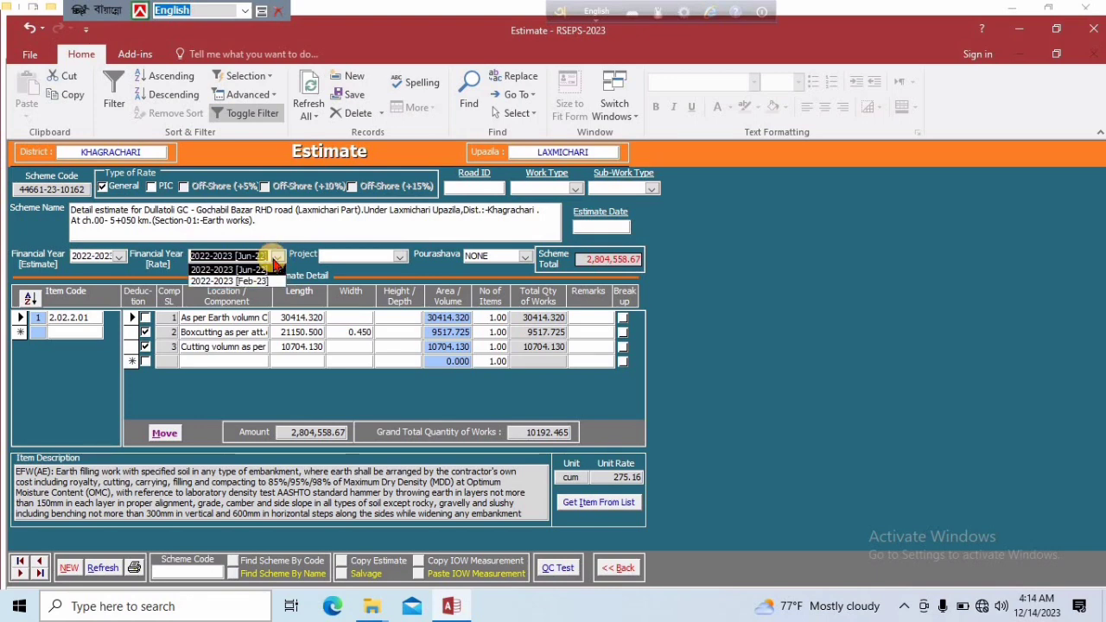
click(244, 270)
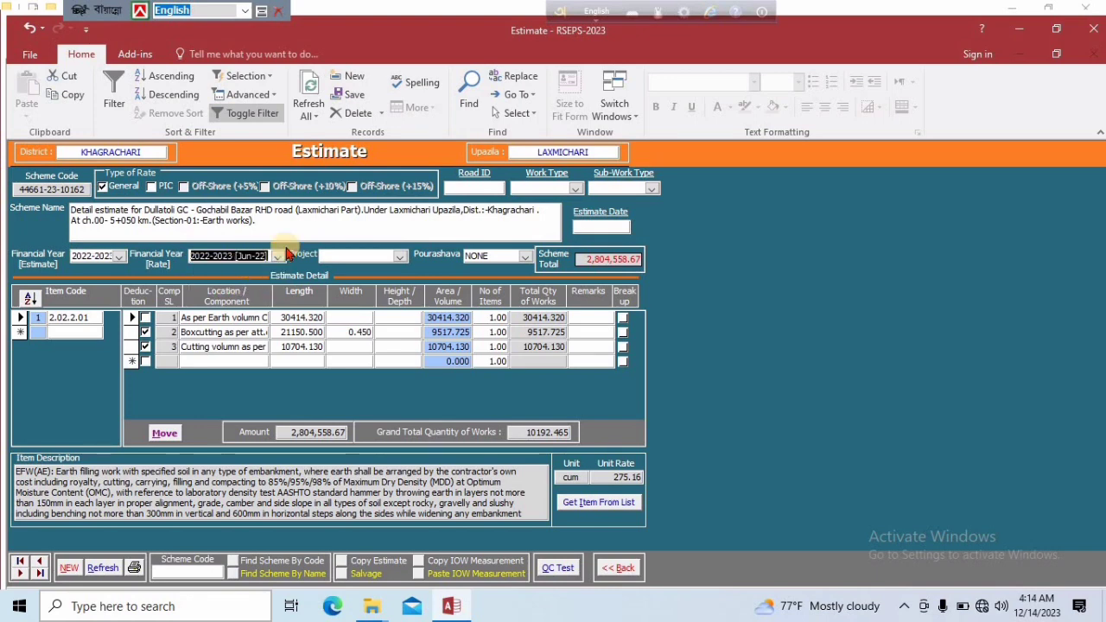
Set the scheme's project to ADP and review the available Pourashava options, keeping NONE
click(402, 258)
click(376, 270)
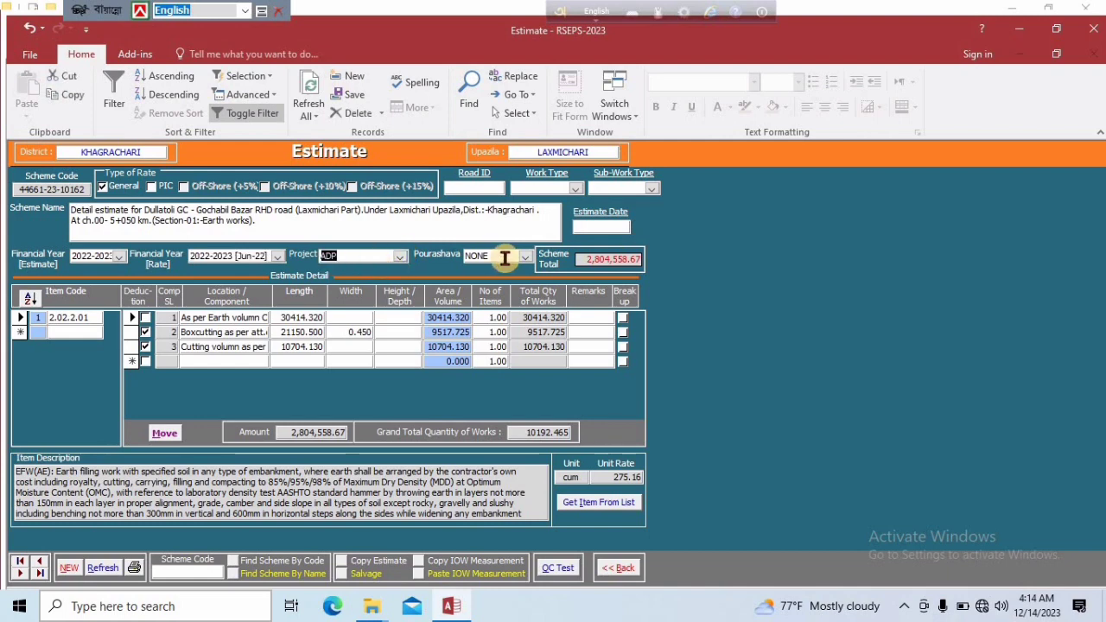
click(524, 258)
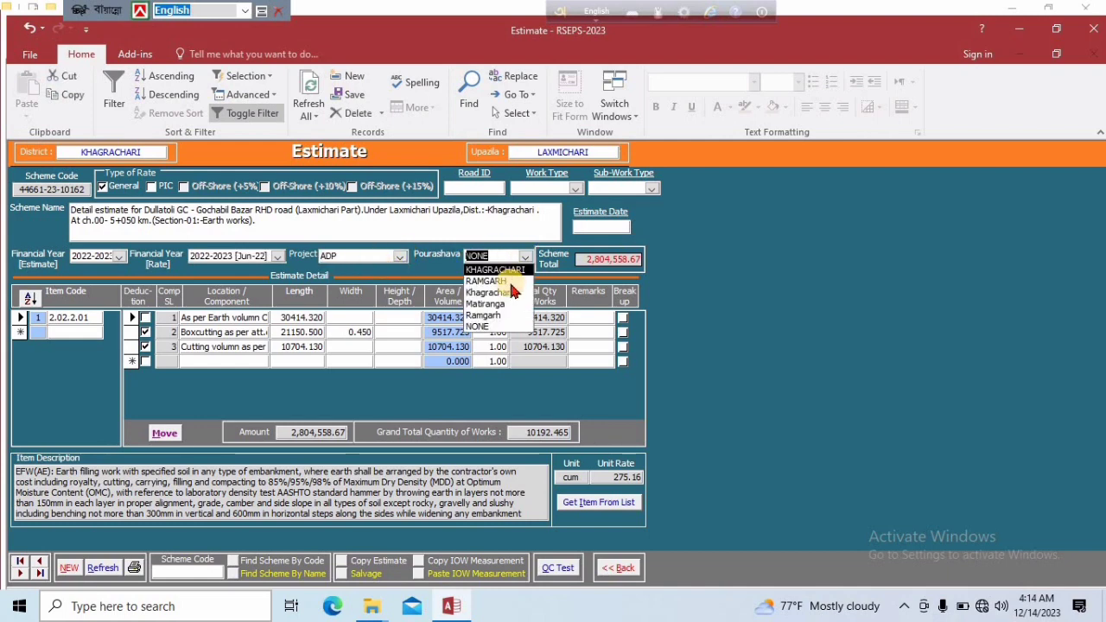
click(482, 230)
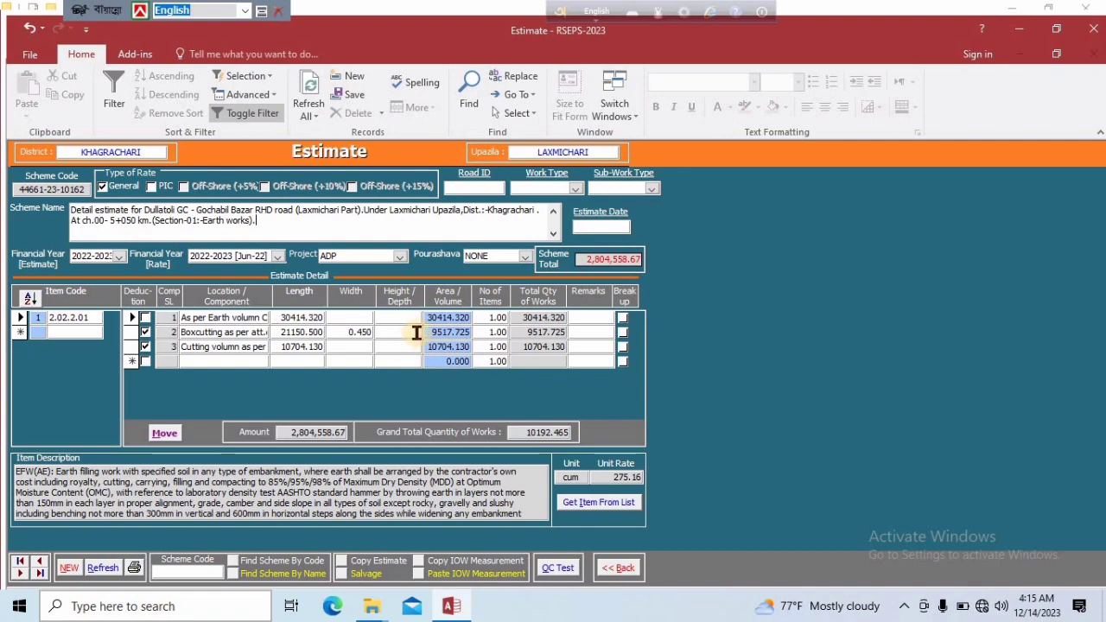
Open the item-of-work list for a new item in the estimate and filter it to the Building Works chapter
click(68, 333)
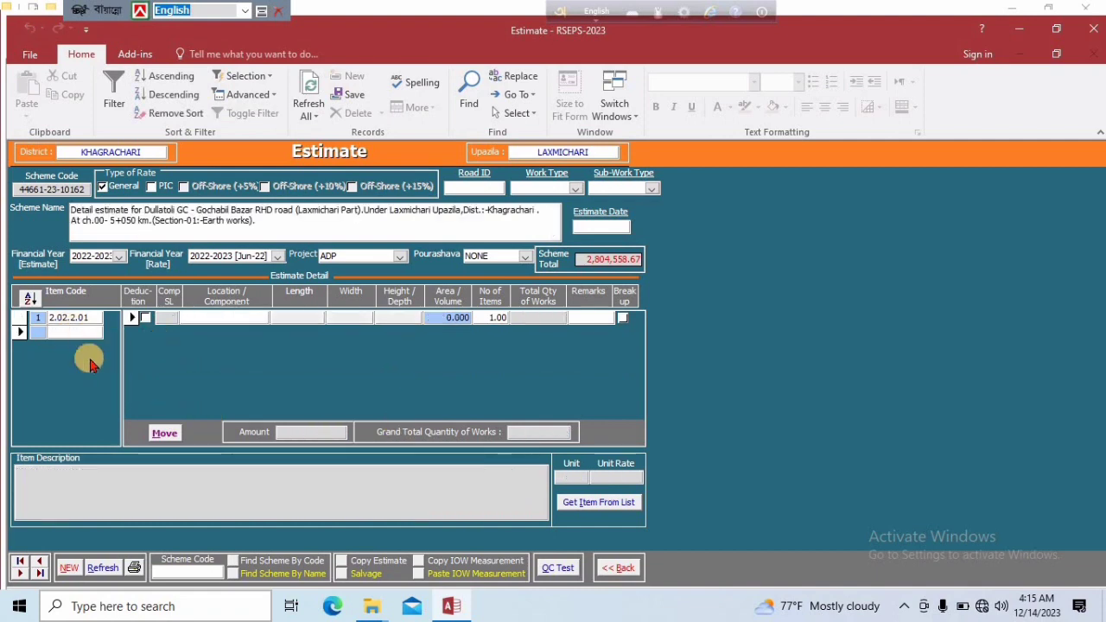
click(579, 506)
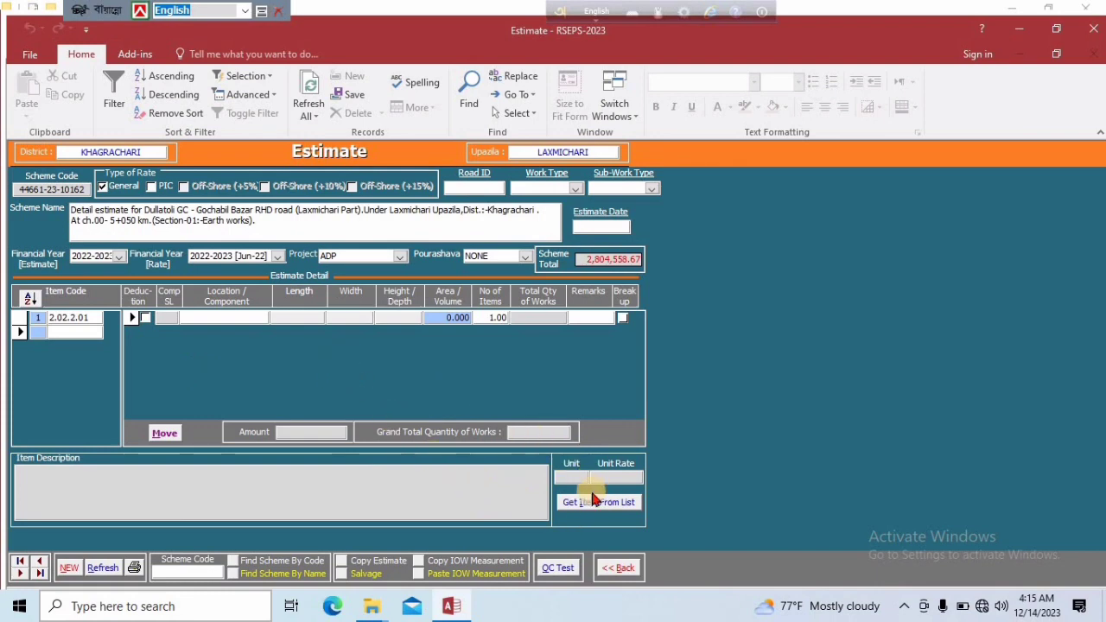
click(597, 503)
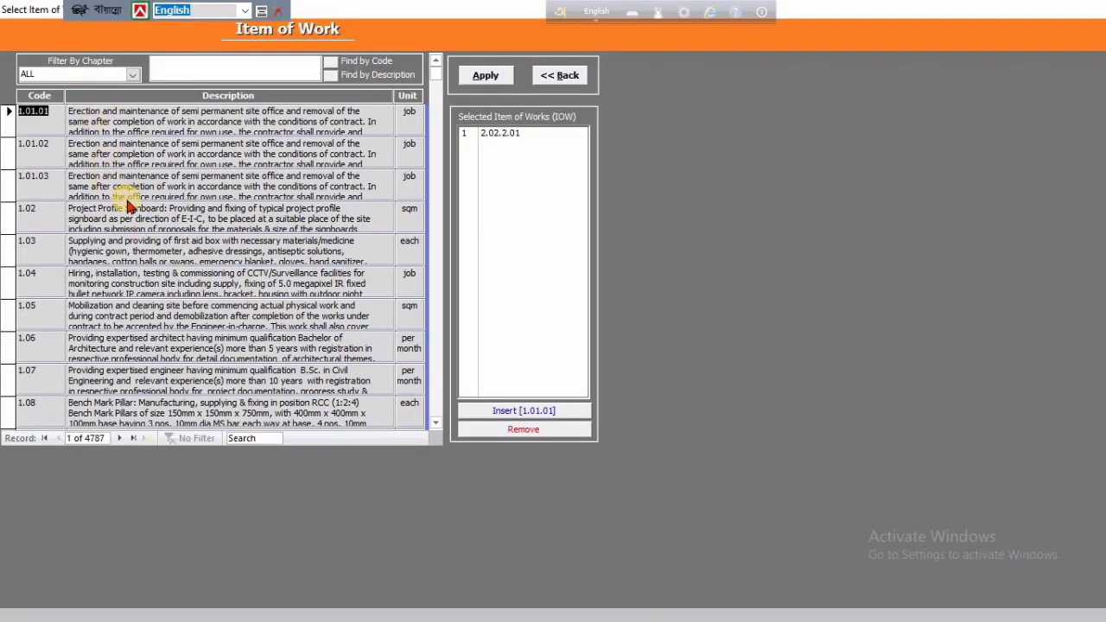
scroll(127, 207, down, 2)
scroll(127, 207, up, 2)
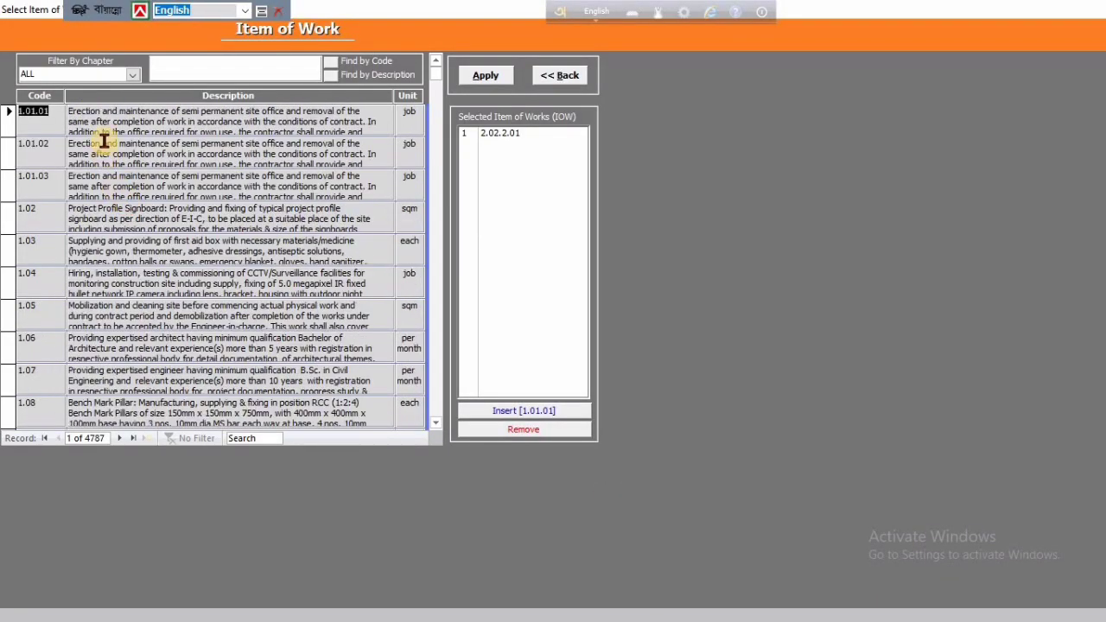
click(131, 76)
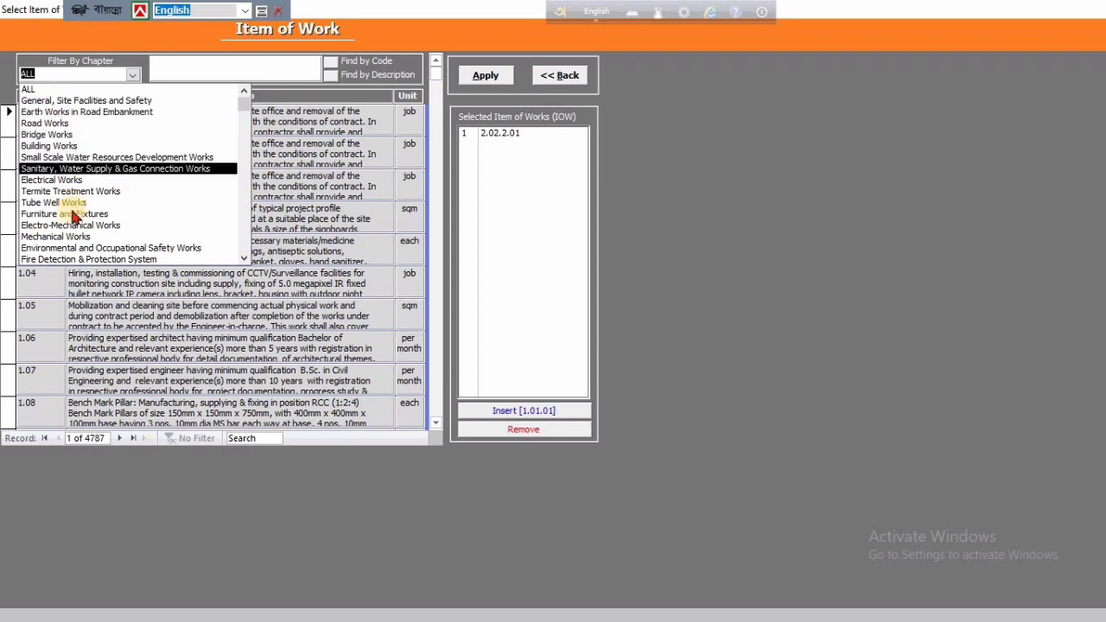
click(62, 147)
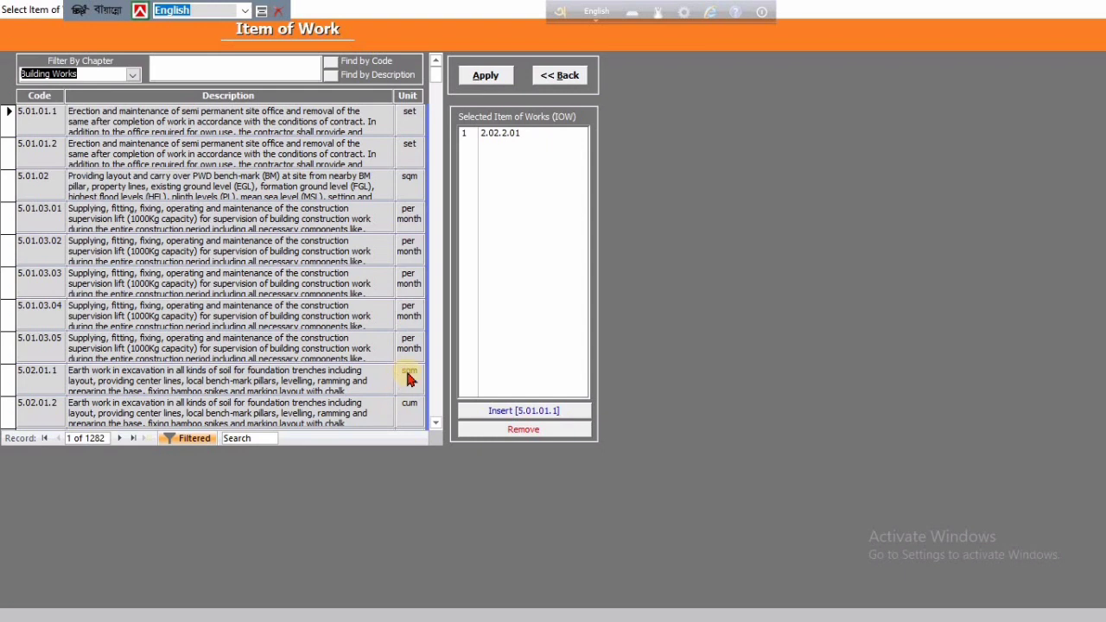
Copy item code 5.02.01.1 from the item list and add it as the estimate's second item
click(91, 381)
drag(57, 373, 2, 366)
key(ctrl+c)
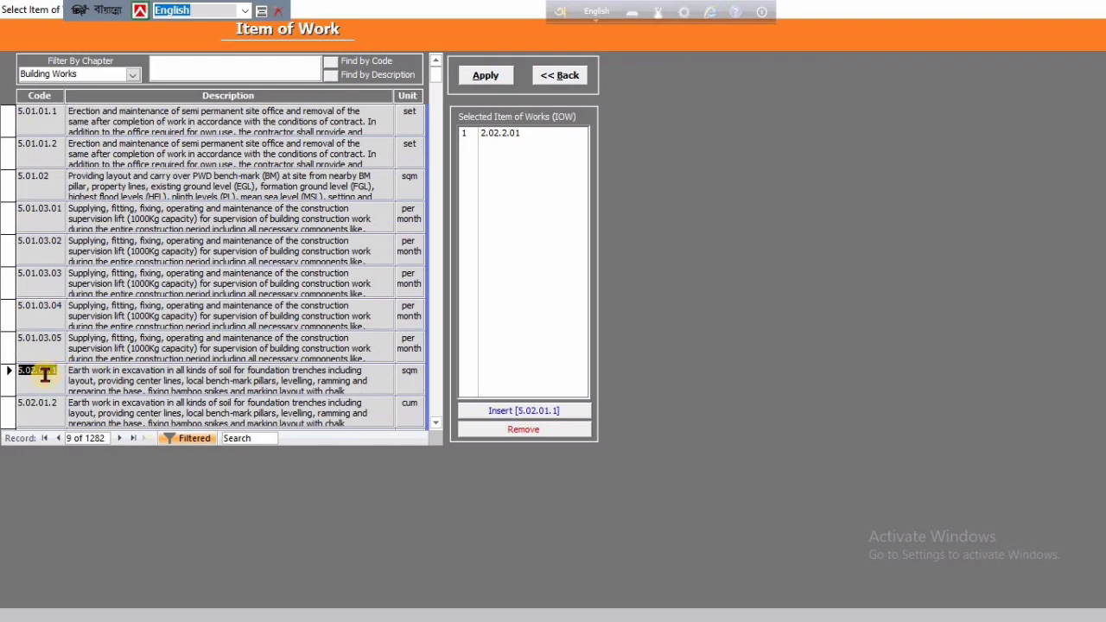
click(559, 75)
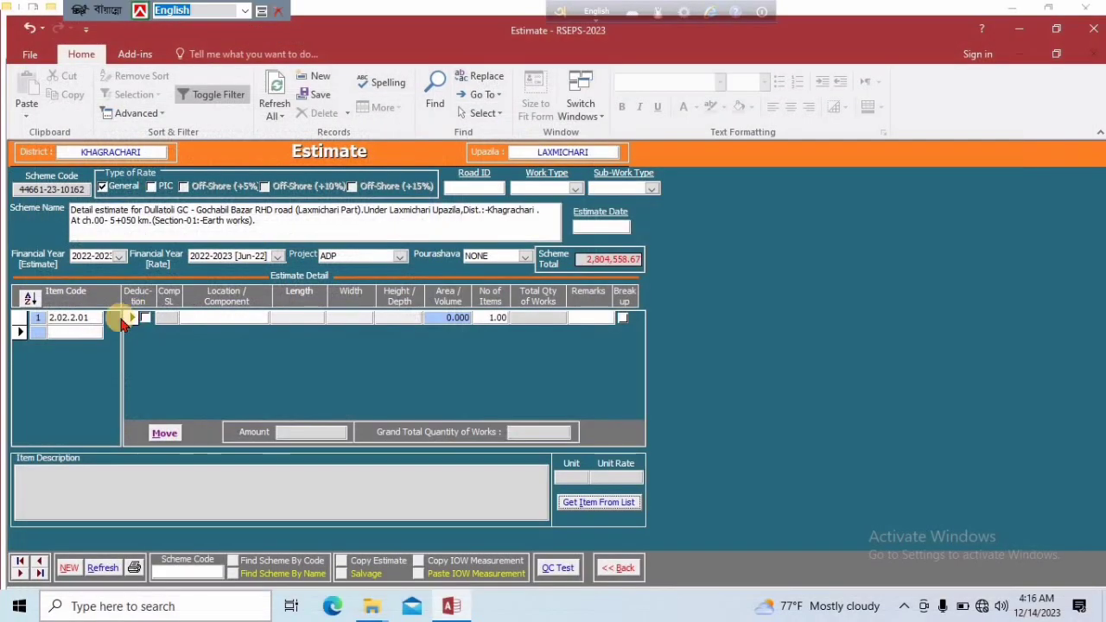
click(64, 331)
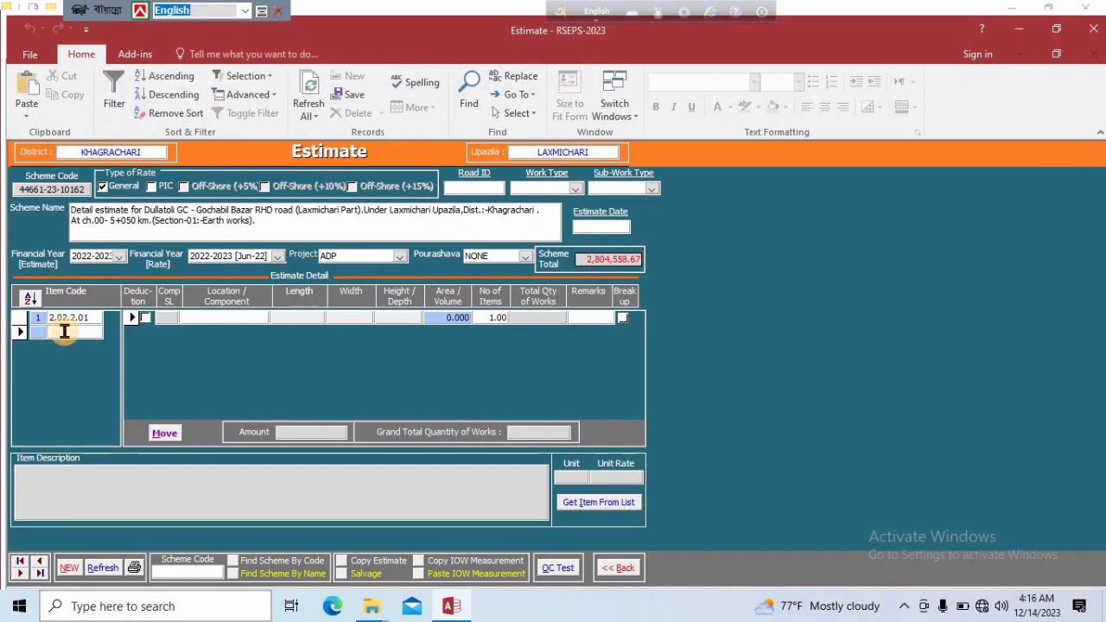
key(ctrl+v)
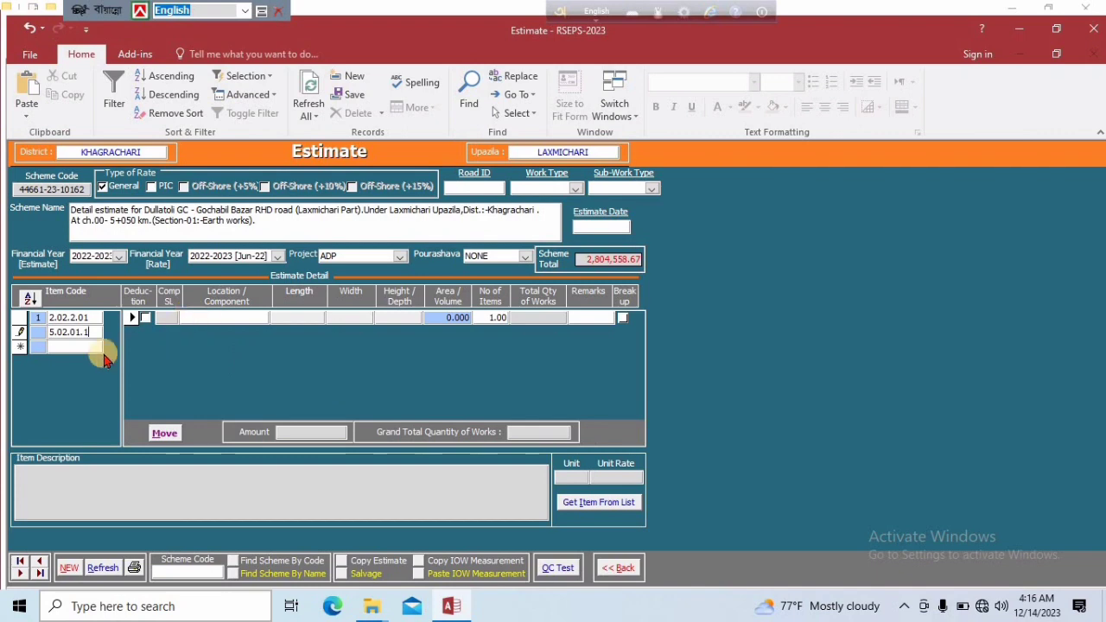
click(73, 349)
click(95, 333)
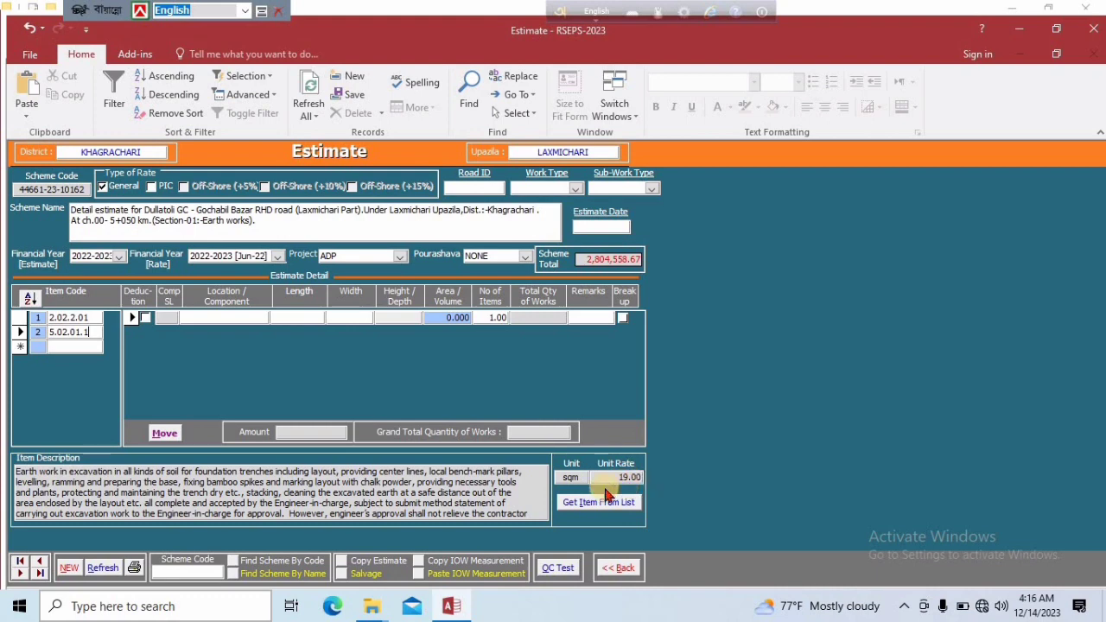
Add an Earth work component to item 5.02.01.1 with length 3.000 and width 3.000, and save the row
click(224, 318)
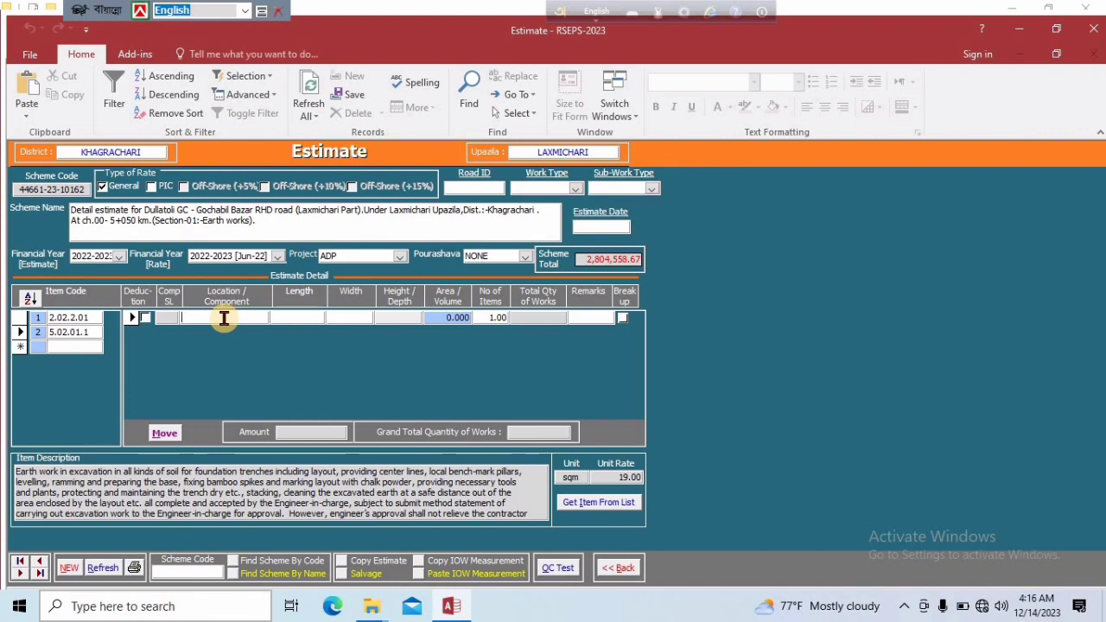
text(Earth work)
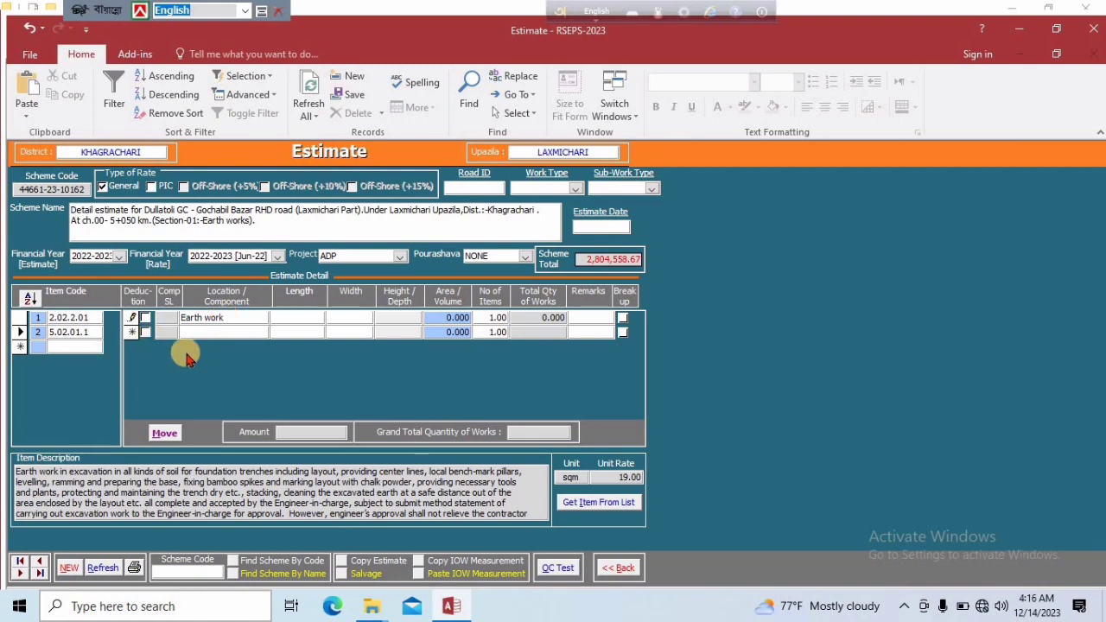
click(304, 319)
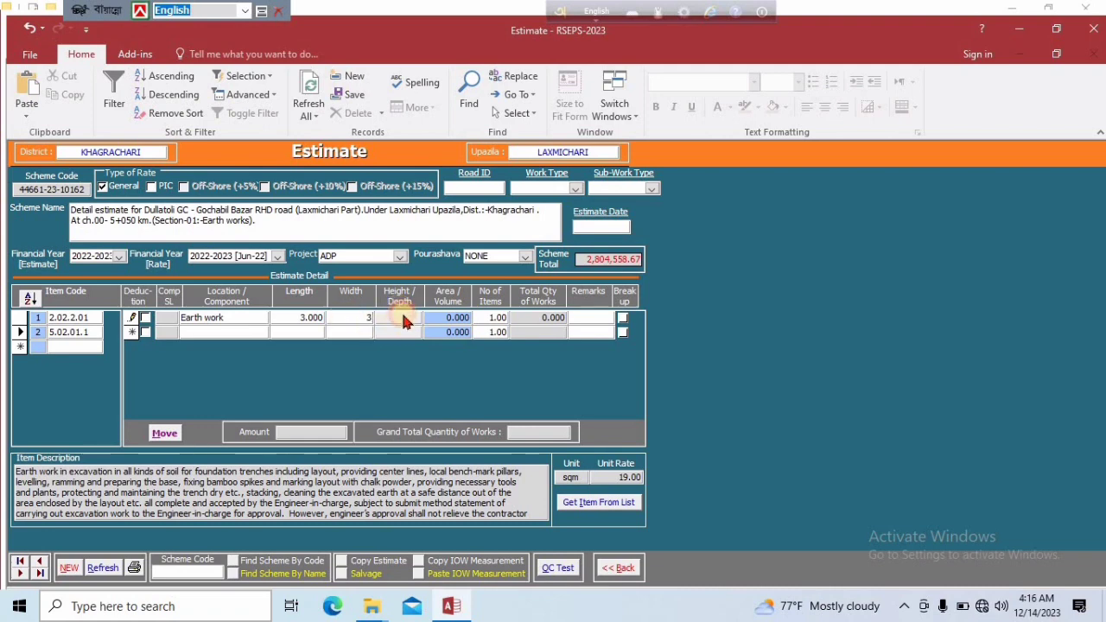
click(450, 318)
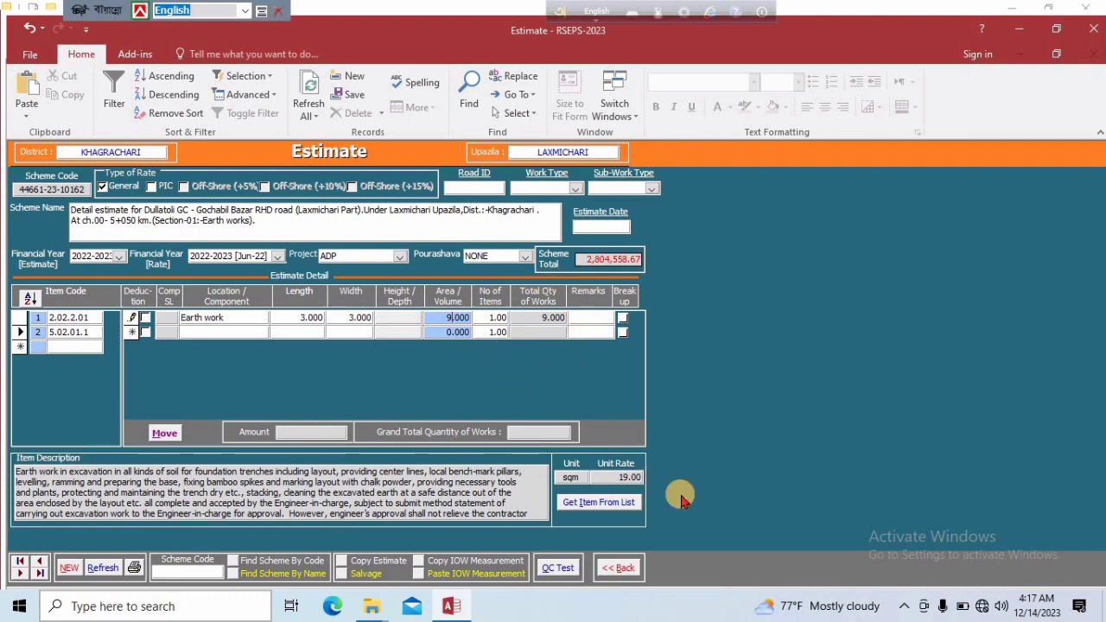
click(217, 332)
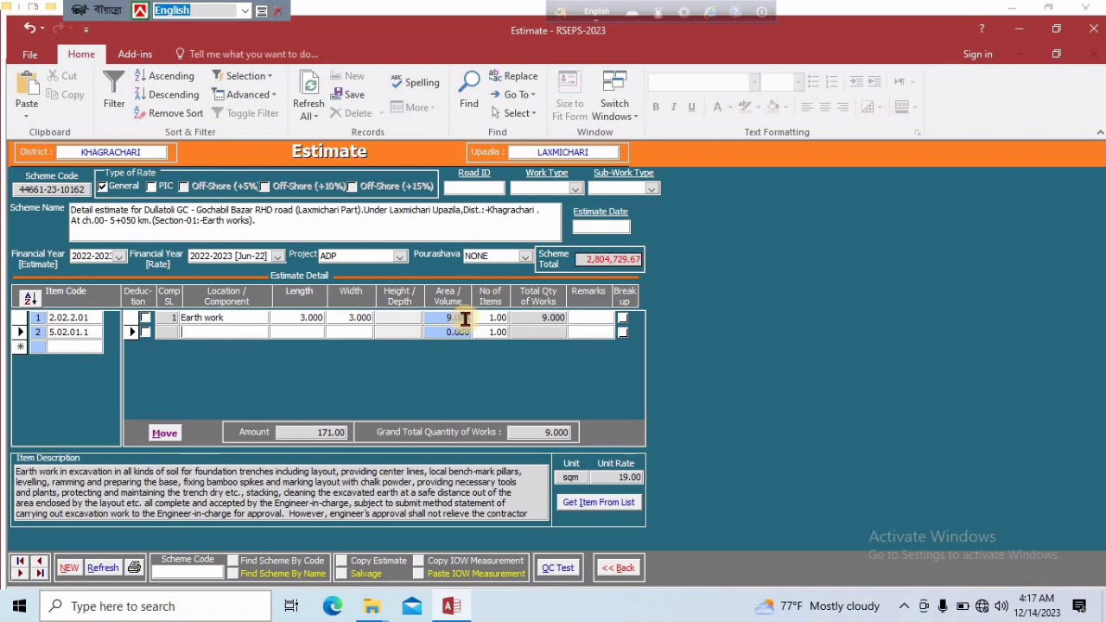
Set the Earth work component's number of items to 2 and save the row
click(512, 318)
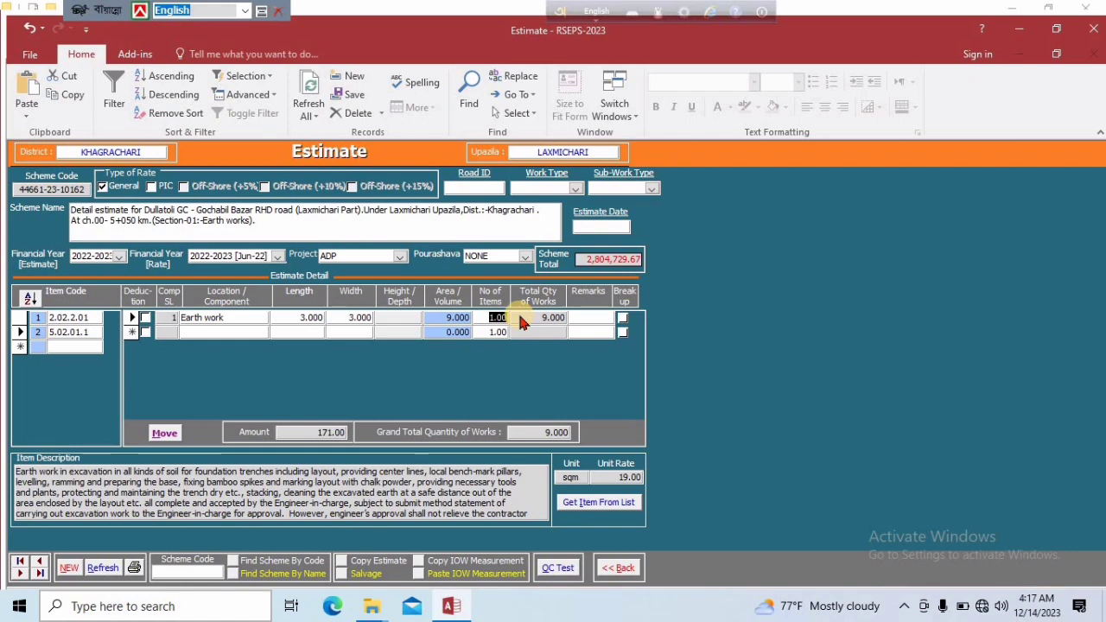
text(2)
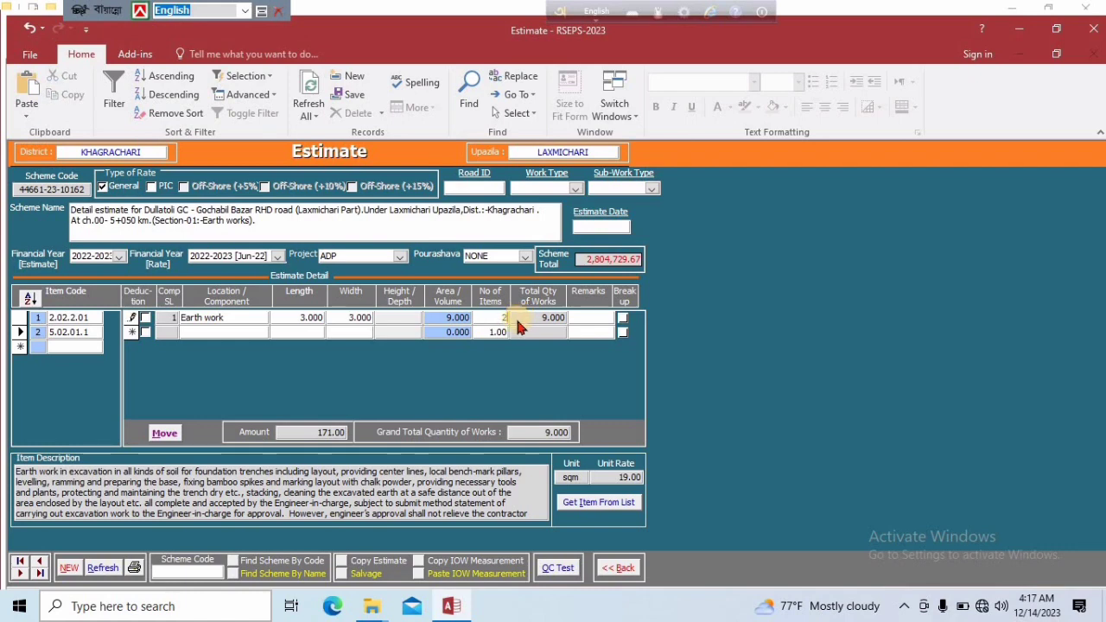
click(305, 332)
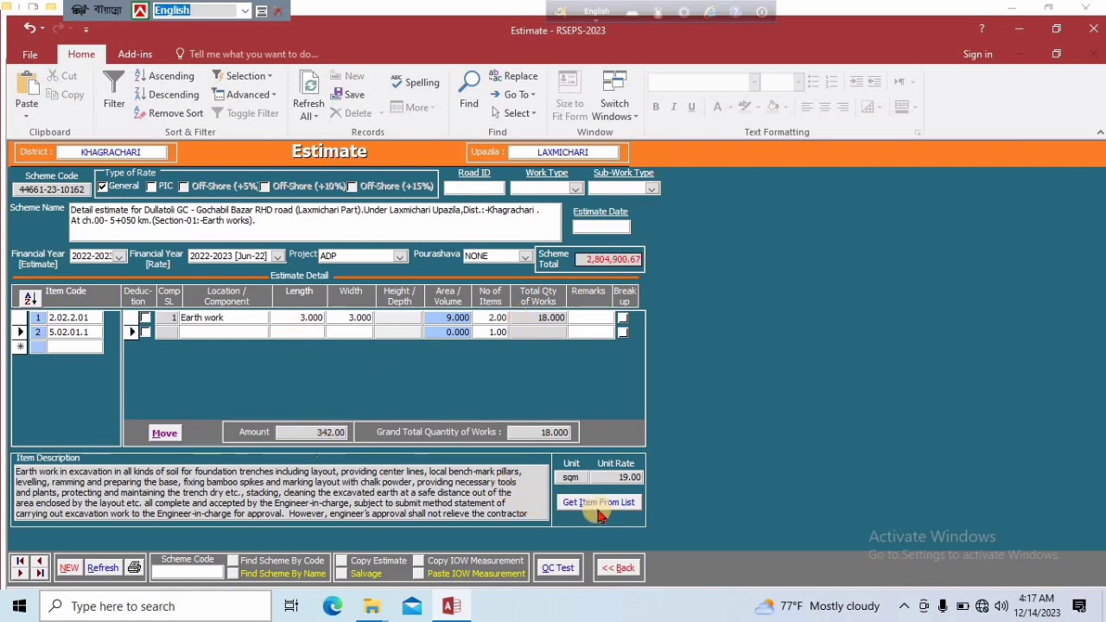
click(64, 346)
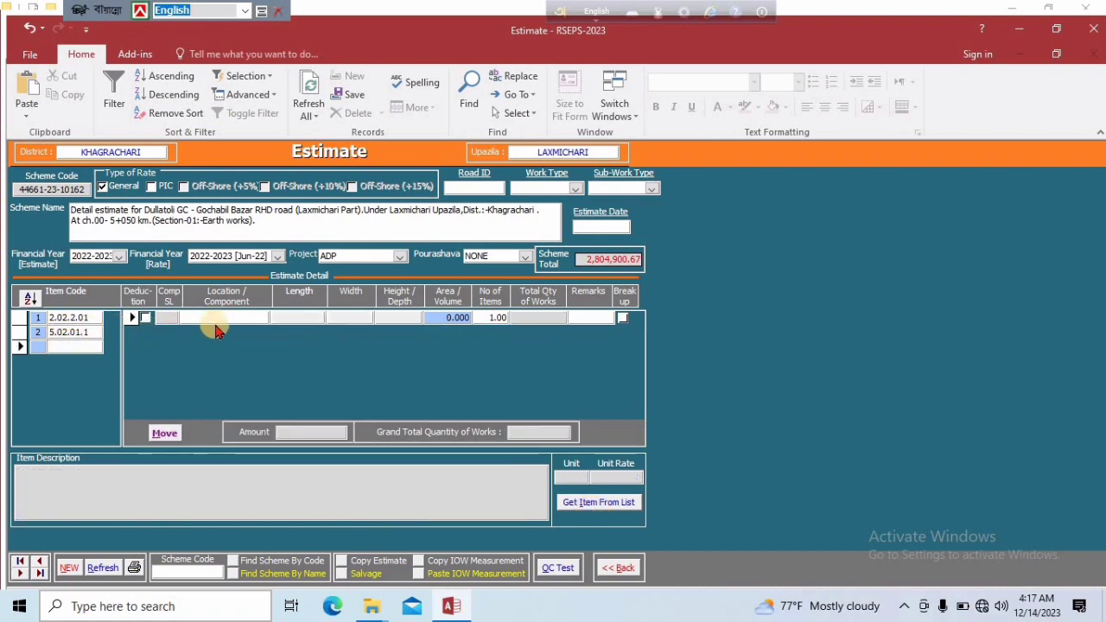
click(86, 332)
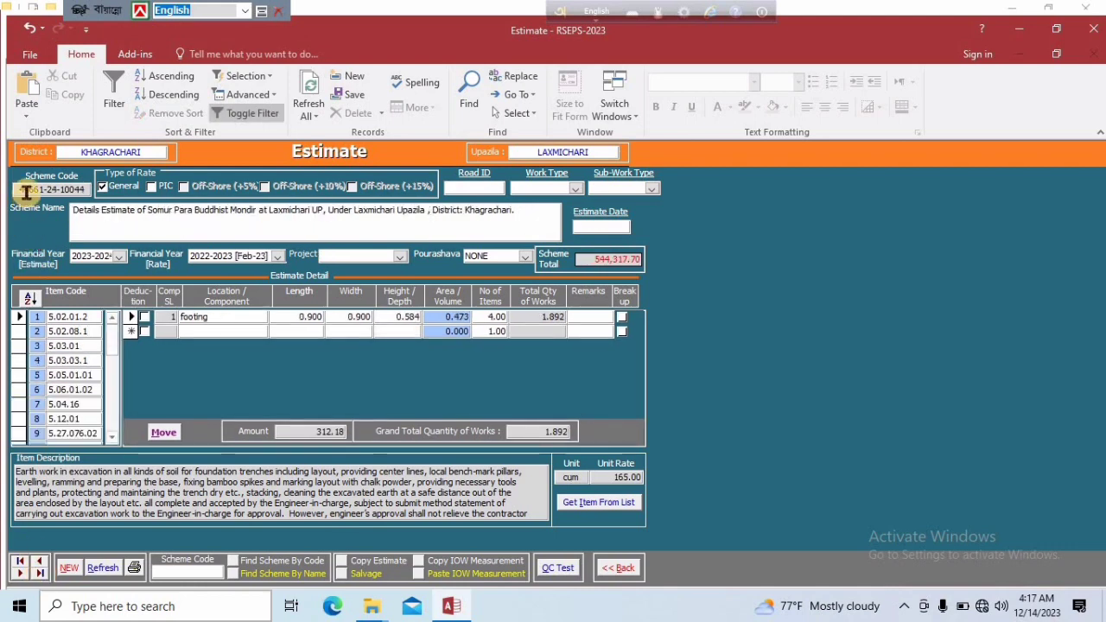
Browse three scheme records back and return to the Somur Para Buddhist Mondir estimate
click(38, 560)
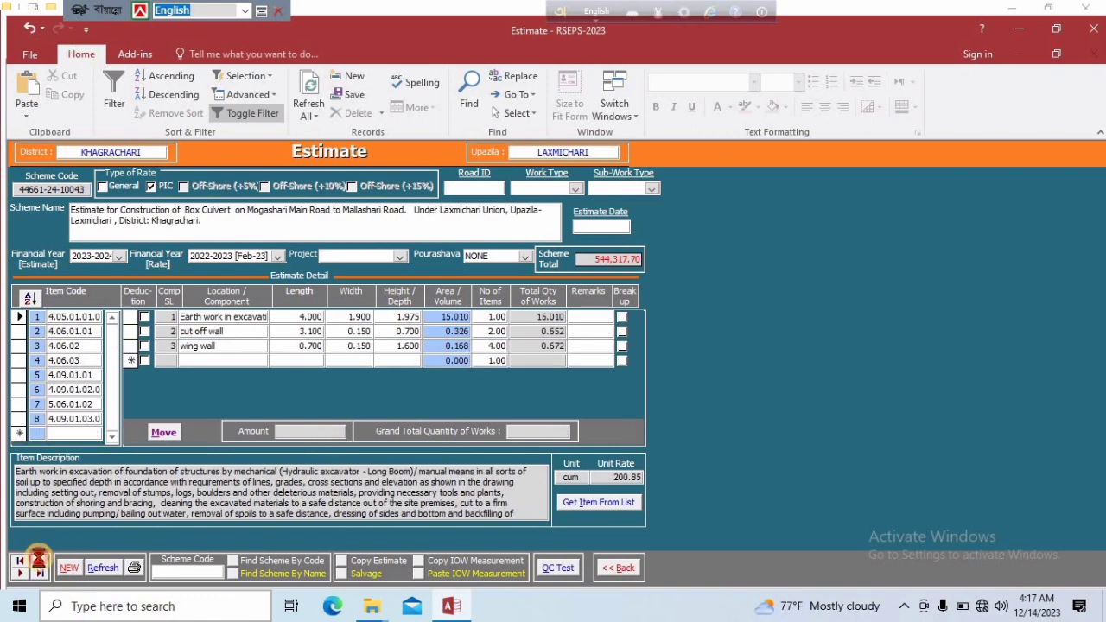
click(39, 560)
click(39, 560)
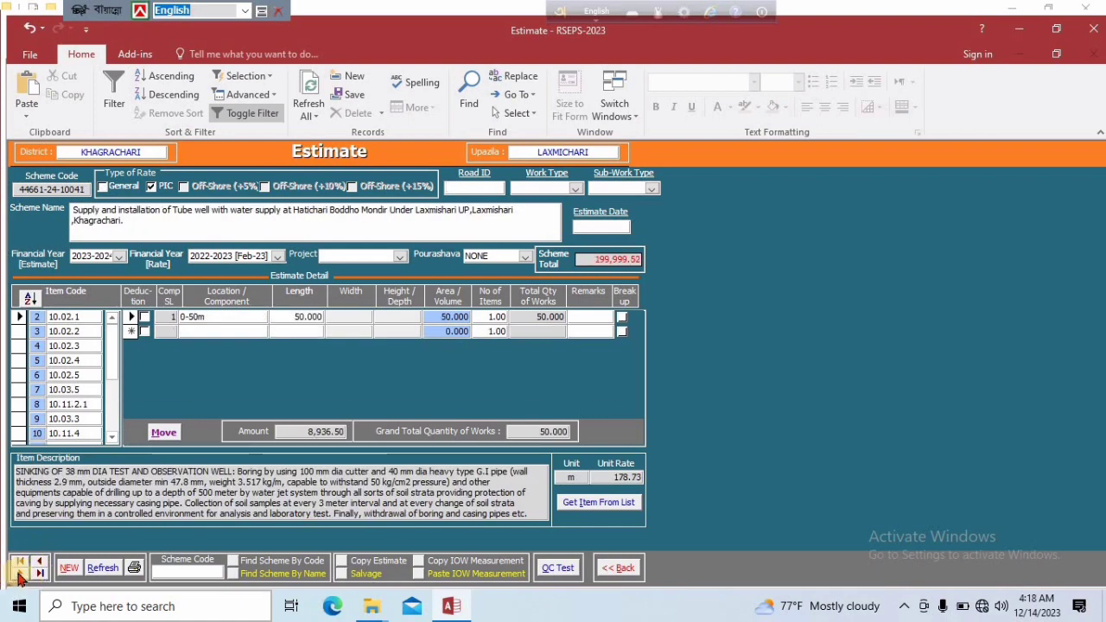
click(19, 573)
click(19, 573)
click(19, 573)
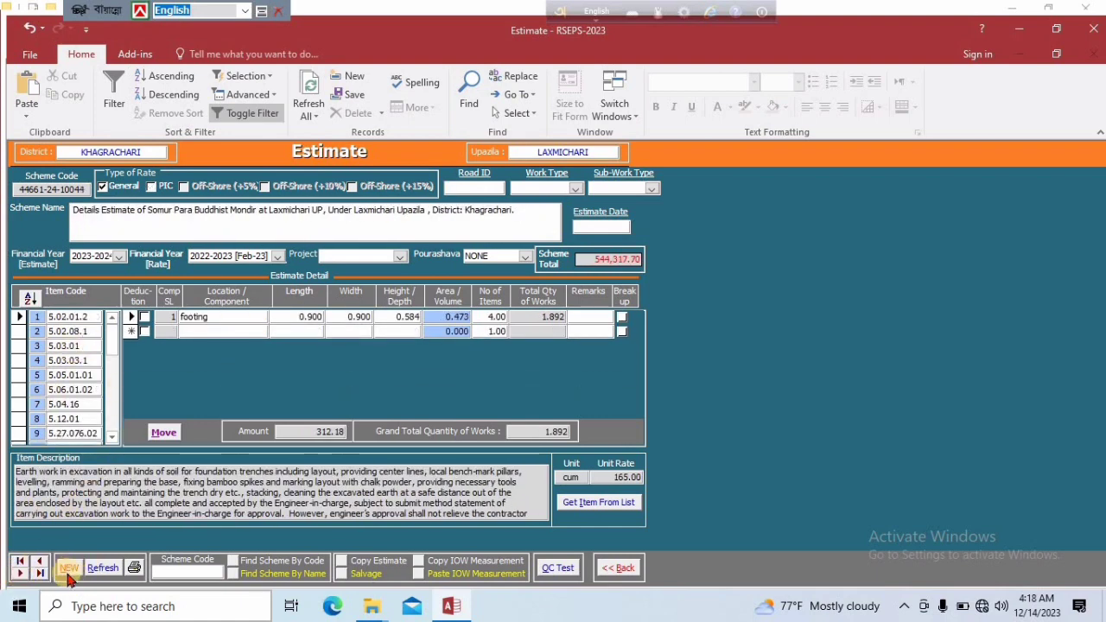
Create a new scheme estimate and add item code 5.02.01.1 as its first item
click(68, 568)
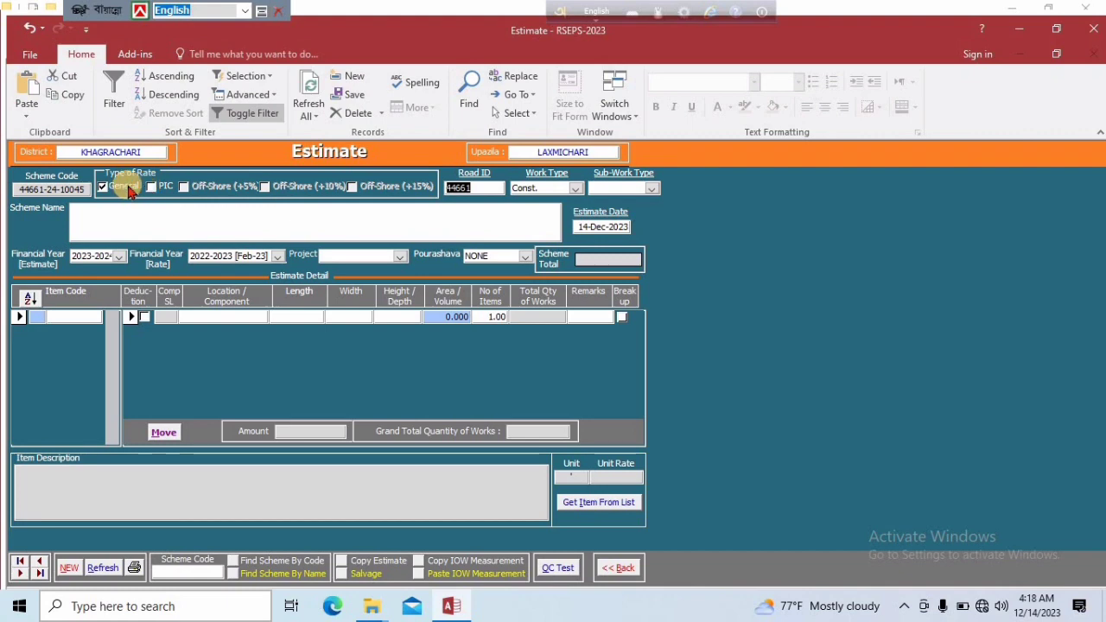
click(79, 316)
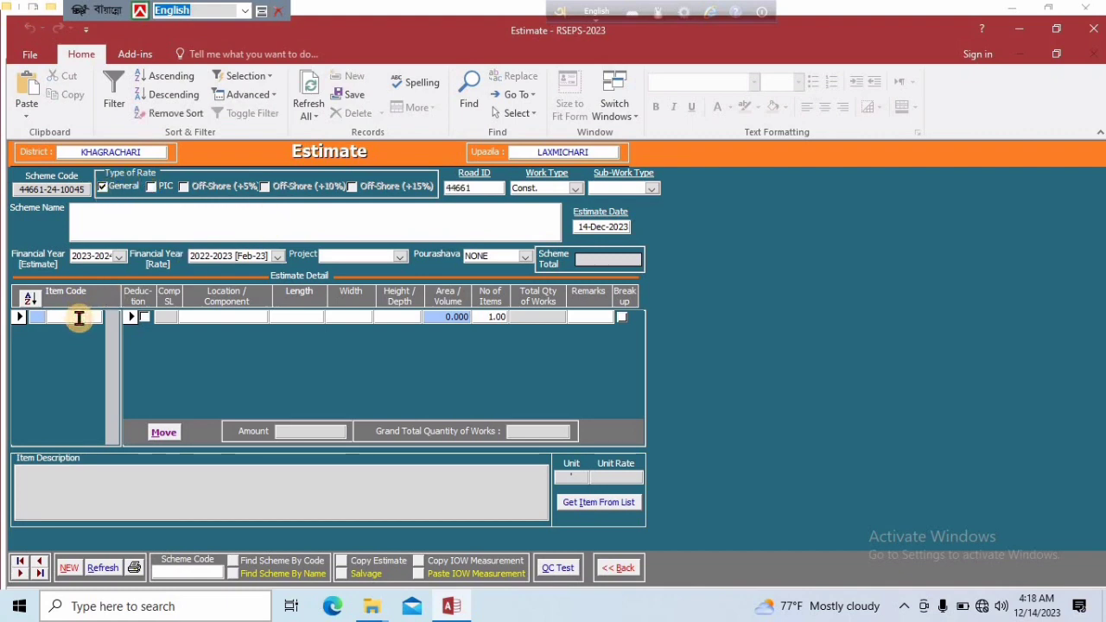
text(5.02.01.1)
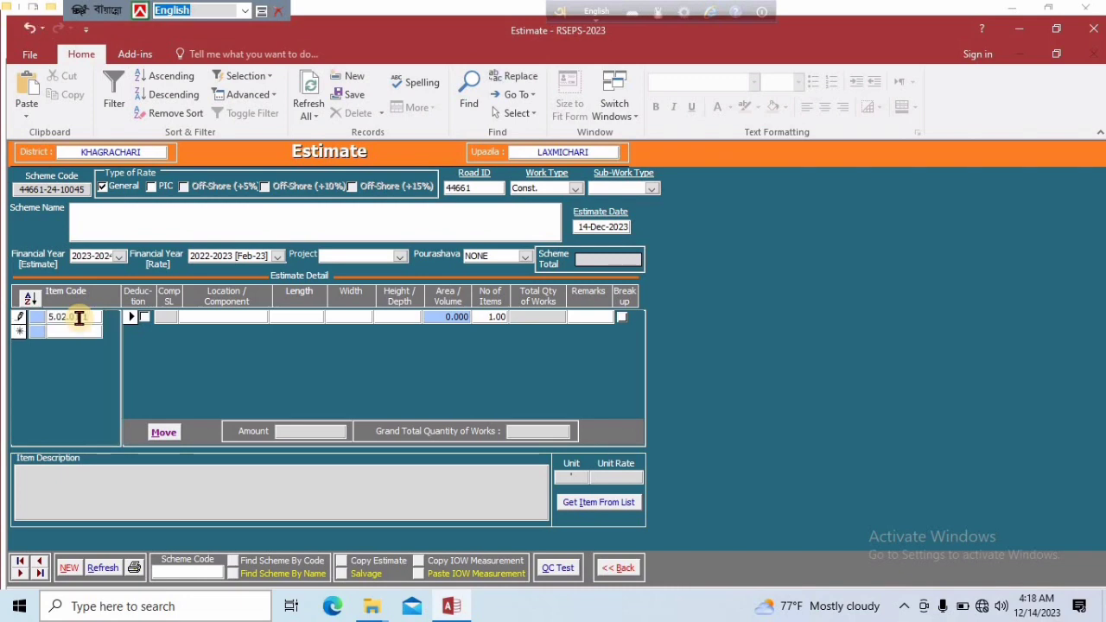
click(184, 316)
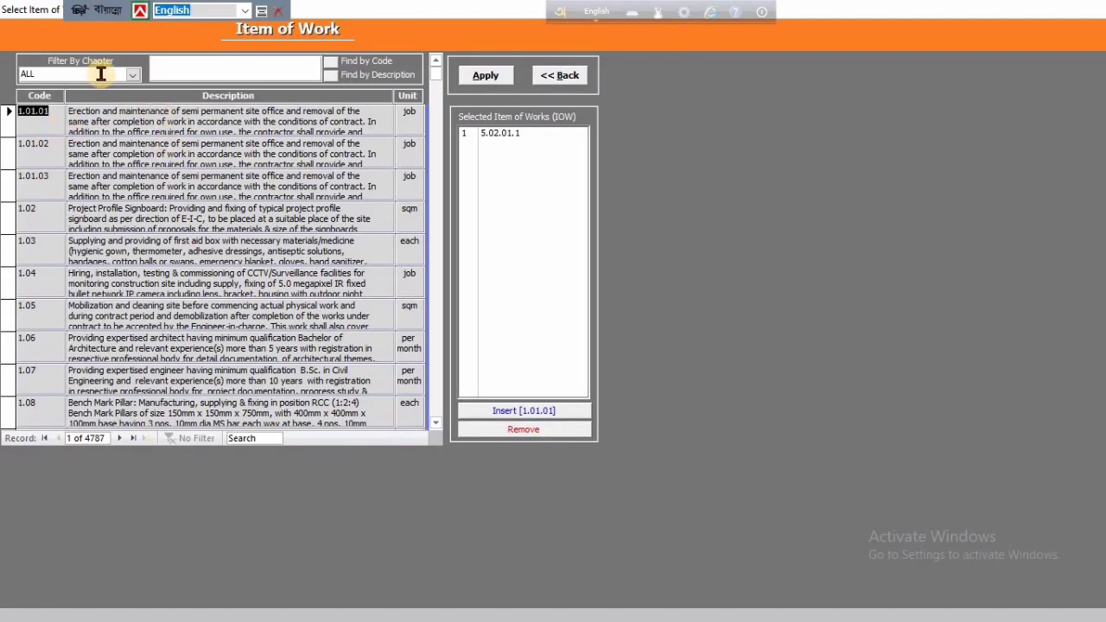
Filter the items of work to the Building Works chapter and select item code 5.02.01.4
click(133, 76)
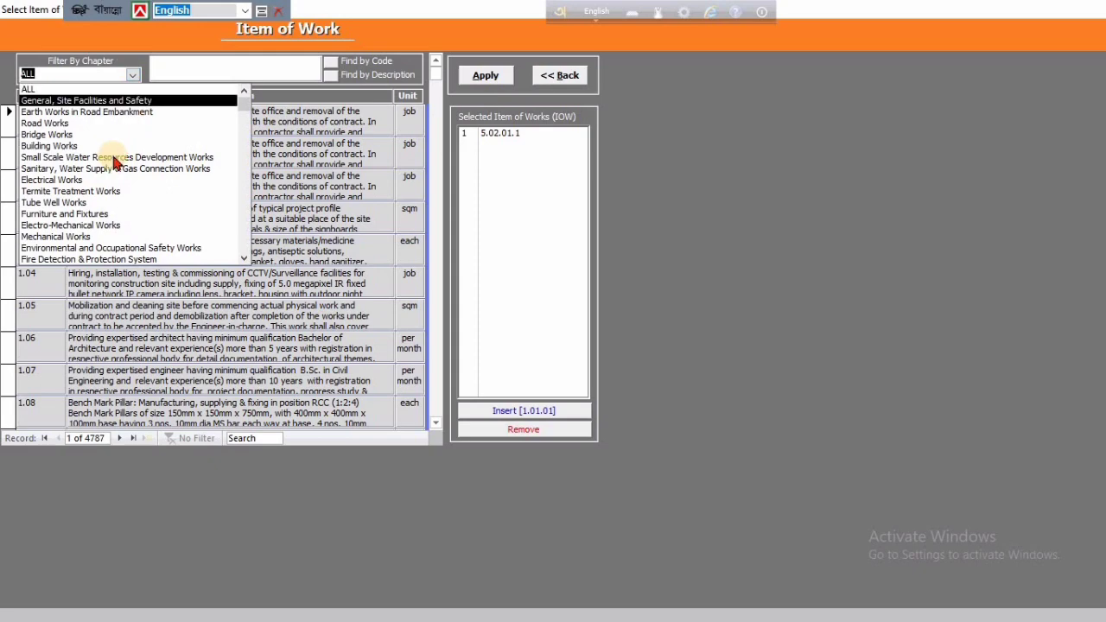
click(58, 146)
scroll(138, 346, down, 5)
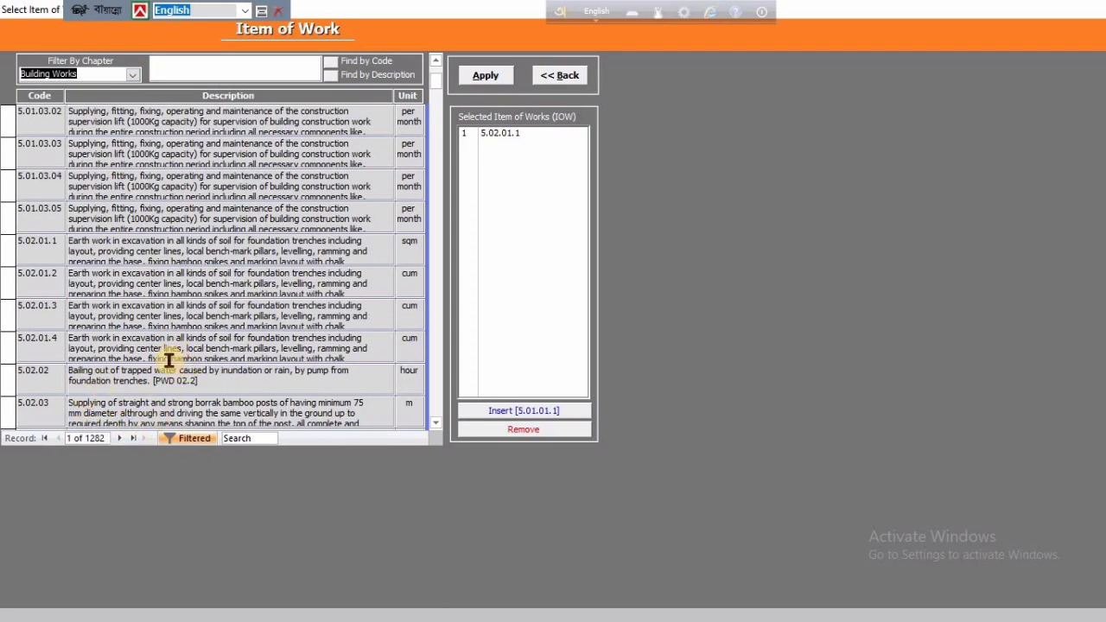
scroll(111, 332, down, 1)
scroll(125, 374, down, 3)
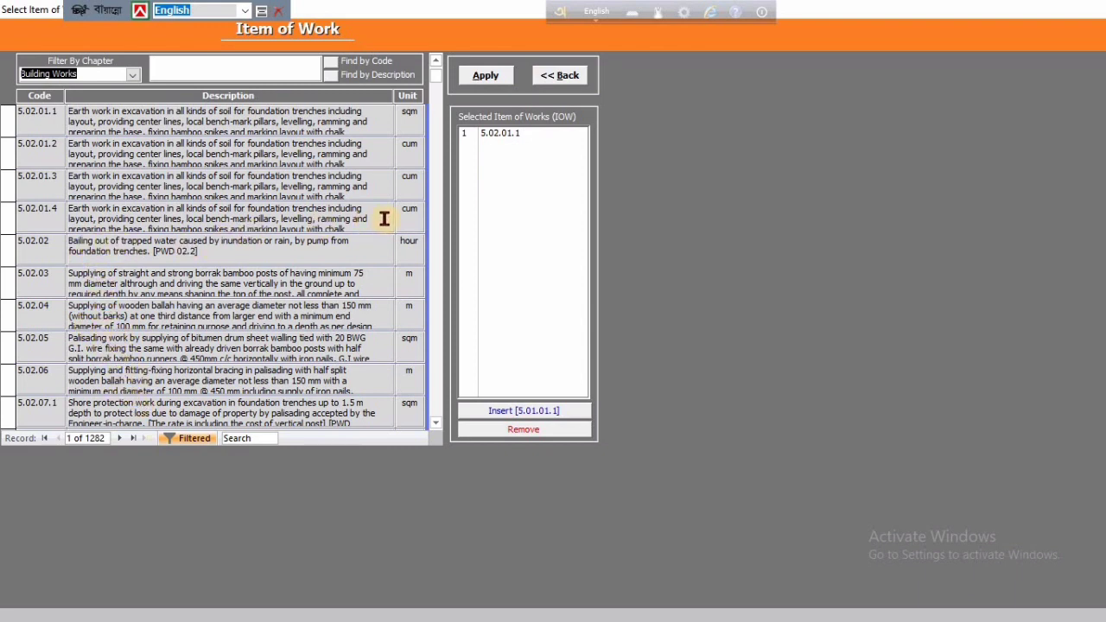
click(58, 210)
key(ctrl+c)
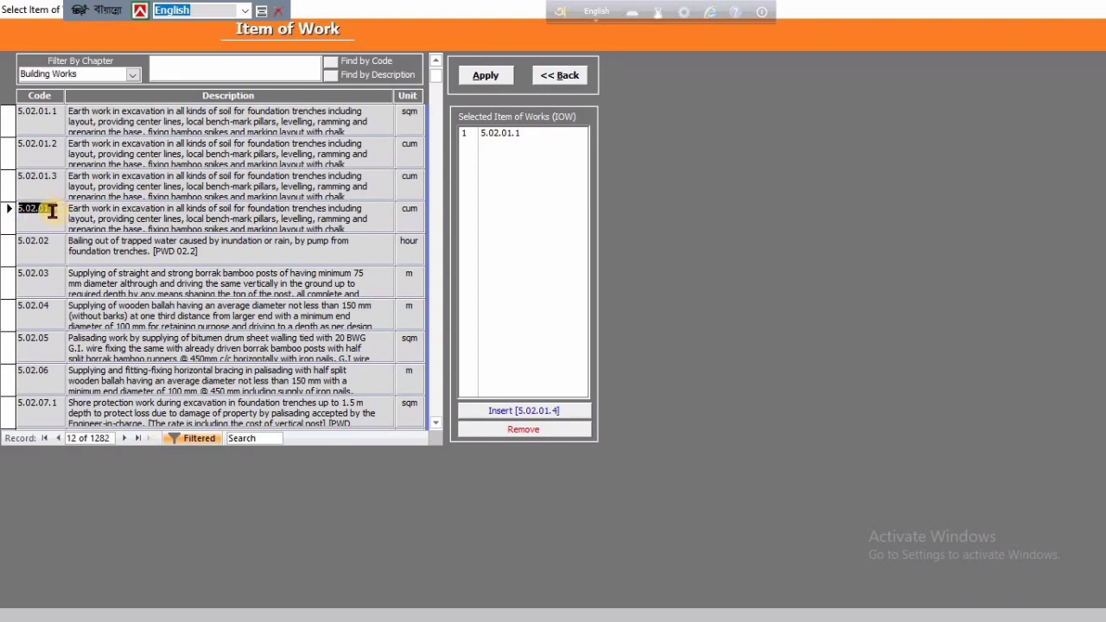
Return to the estimate and enter the copied code 5.02.01.4 as the second item
click(560, 75)
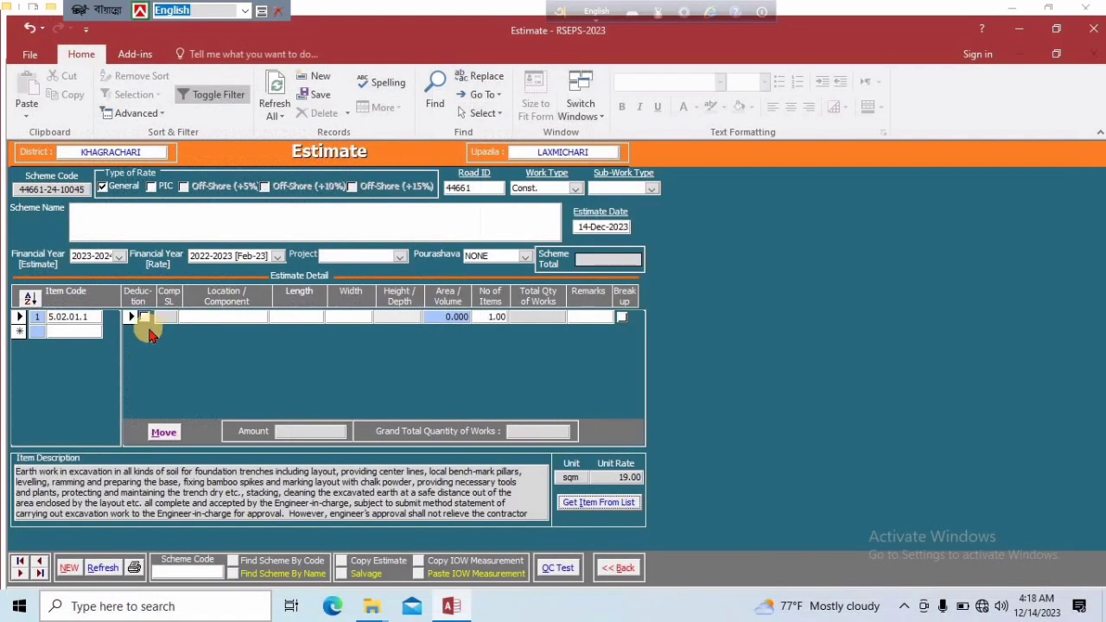
click(60, 336)
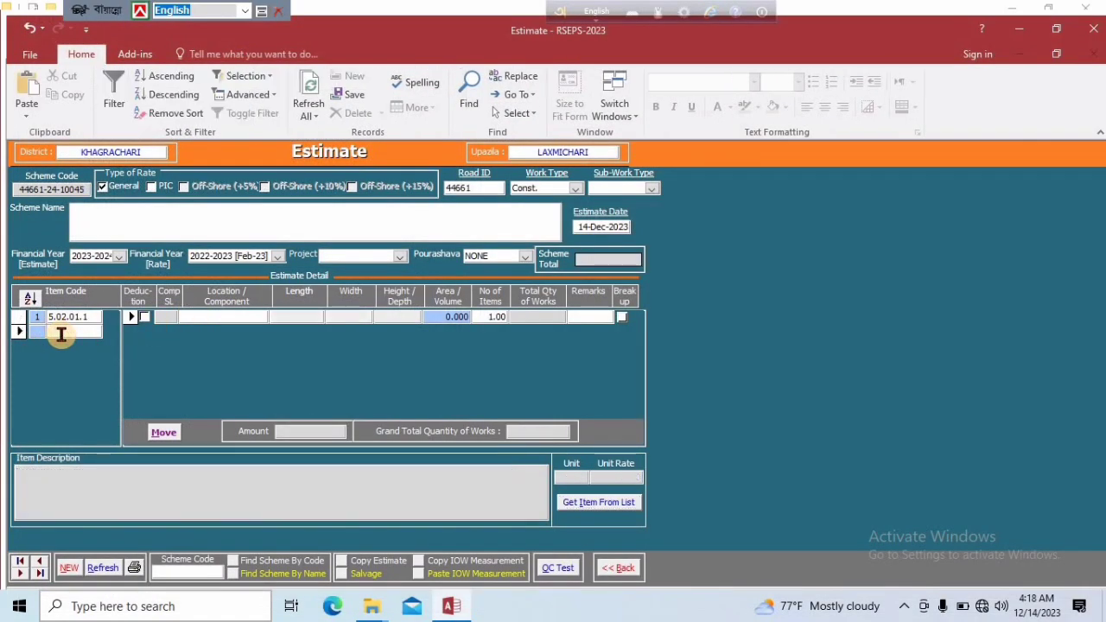
key(ctrl+v)
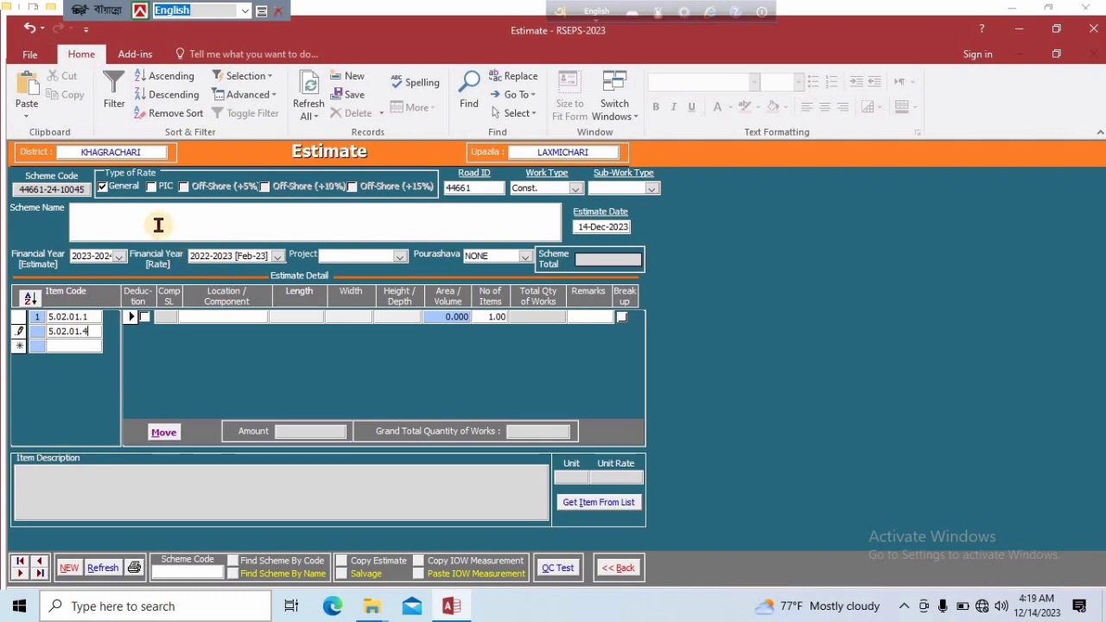
click(222, 316)
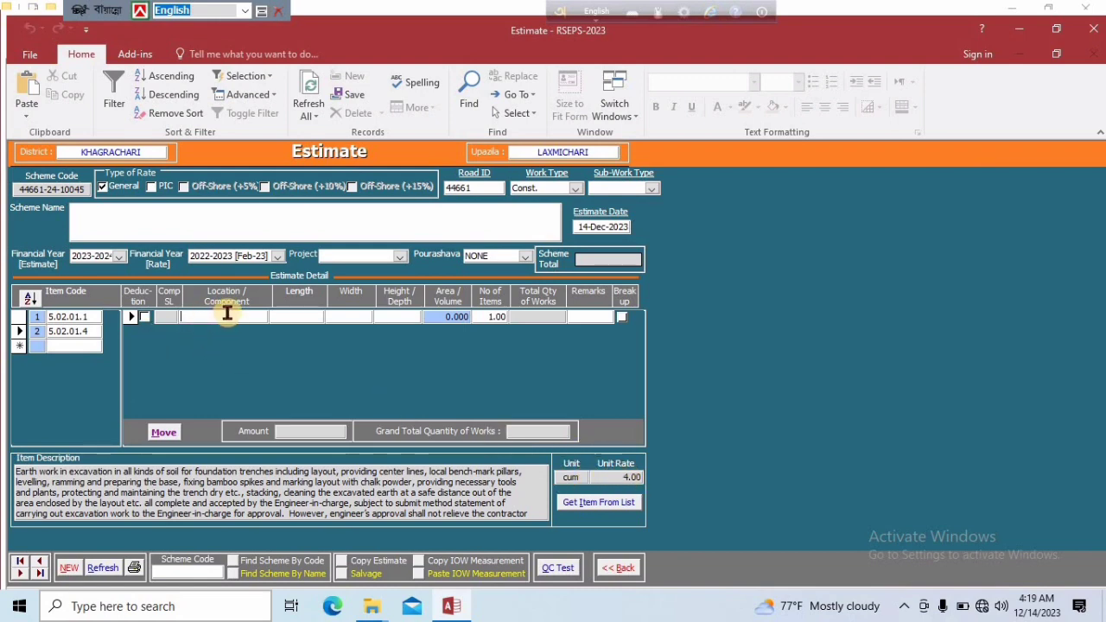
text(10)
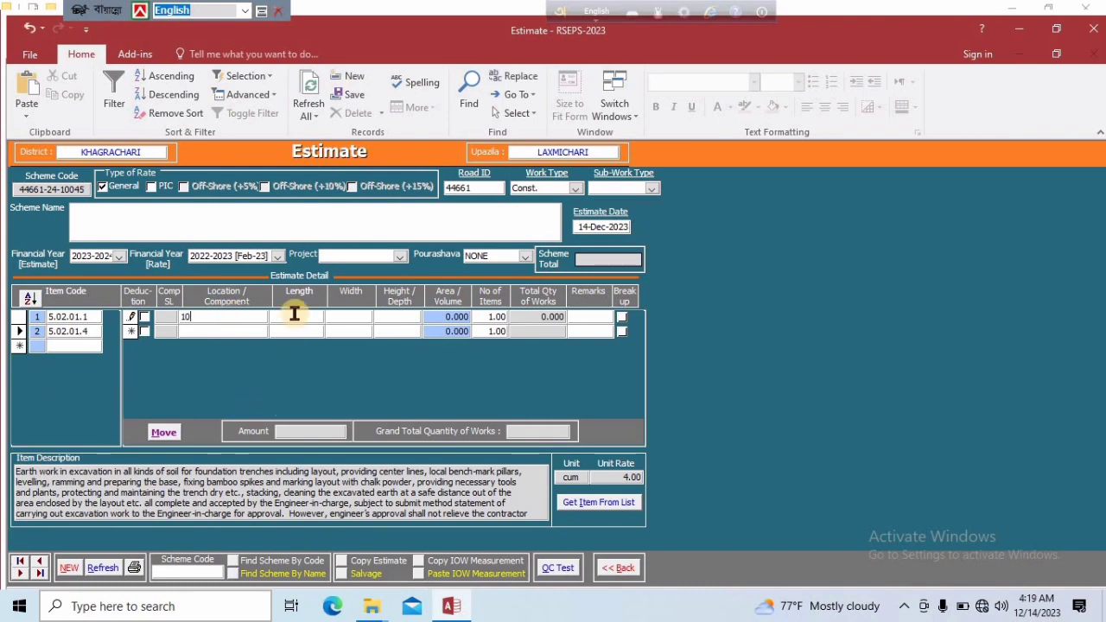
click(294, 315)
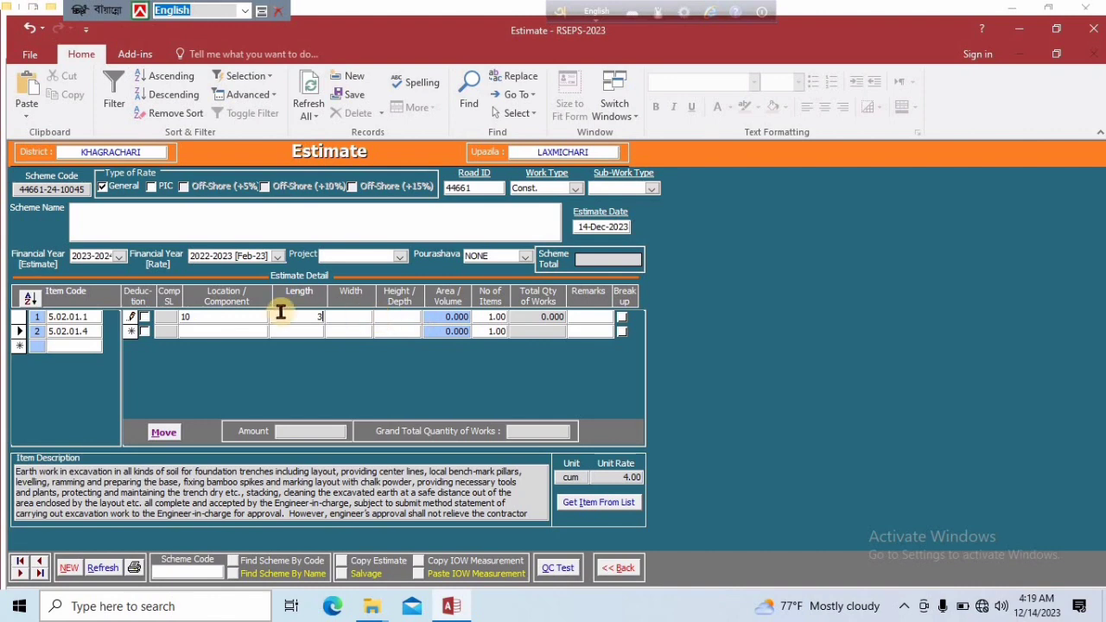
Fill in item 5.02.01.4's component row as Abc with length 10, width 3 and height .20, and save the row
click(177, 316)
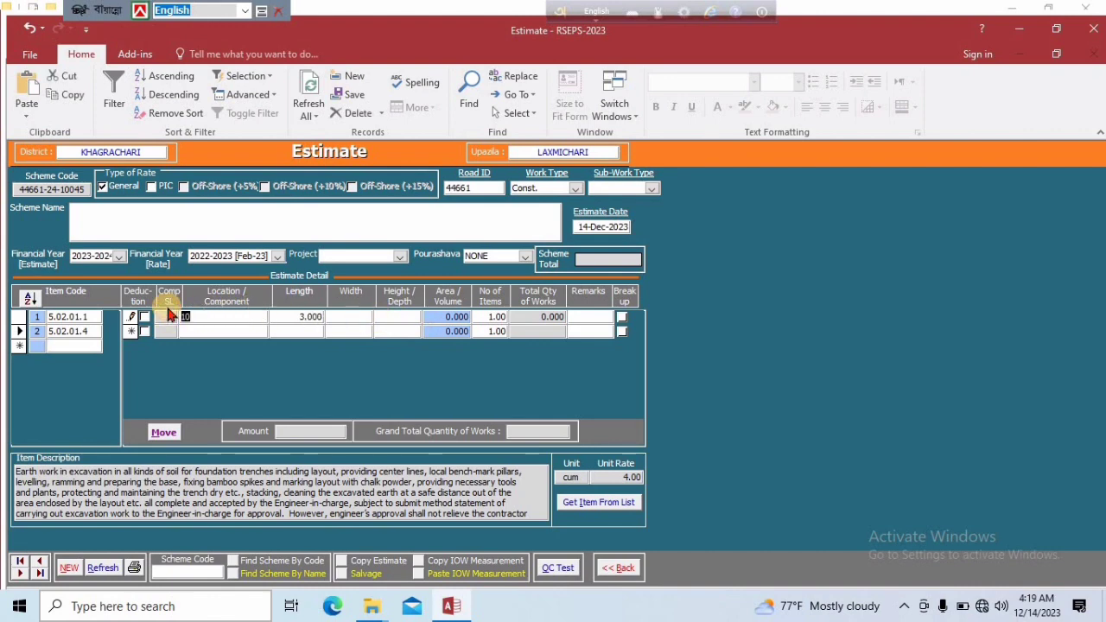
text(Abc)
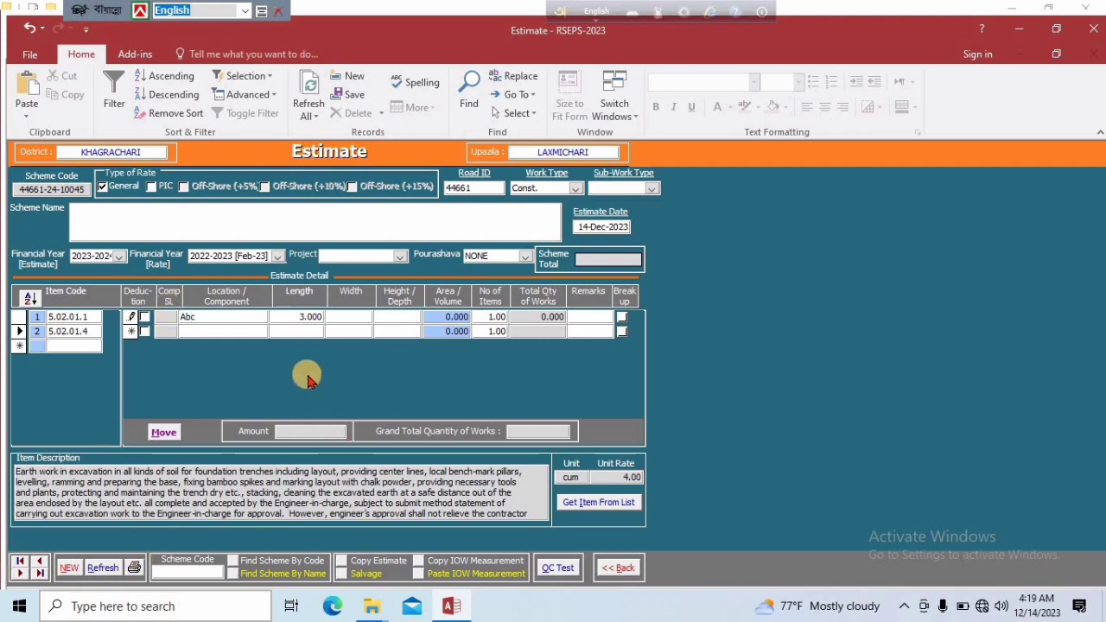
key(Tab)
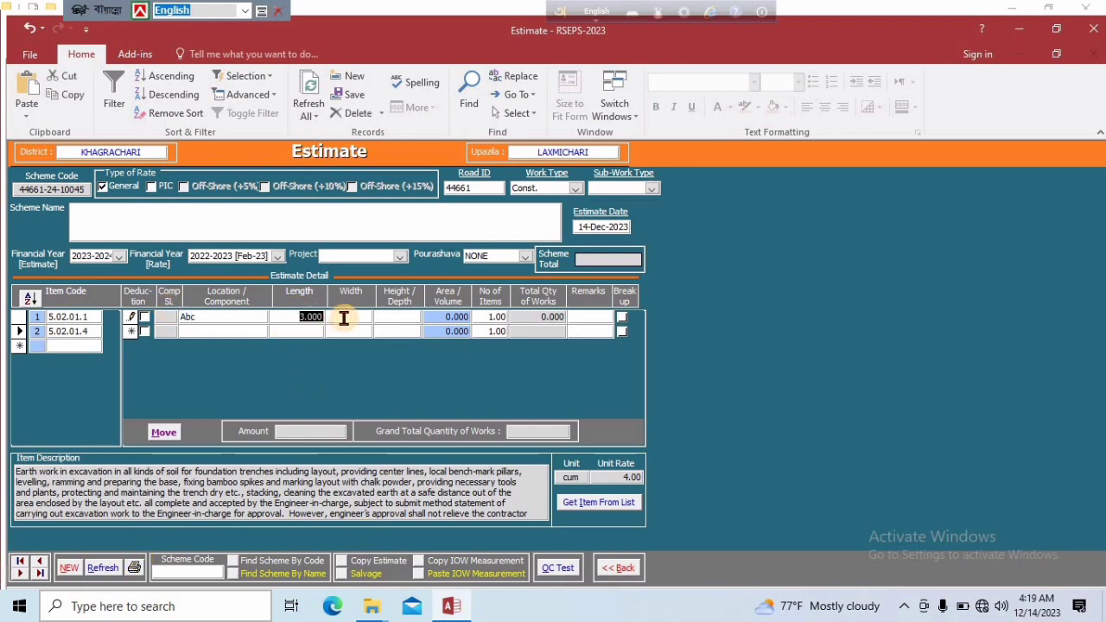
text(10)
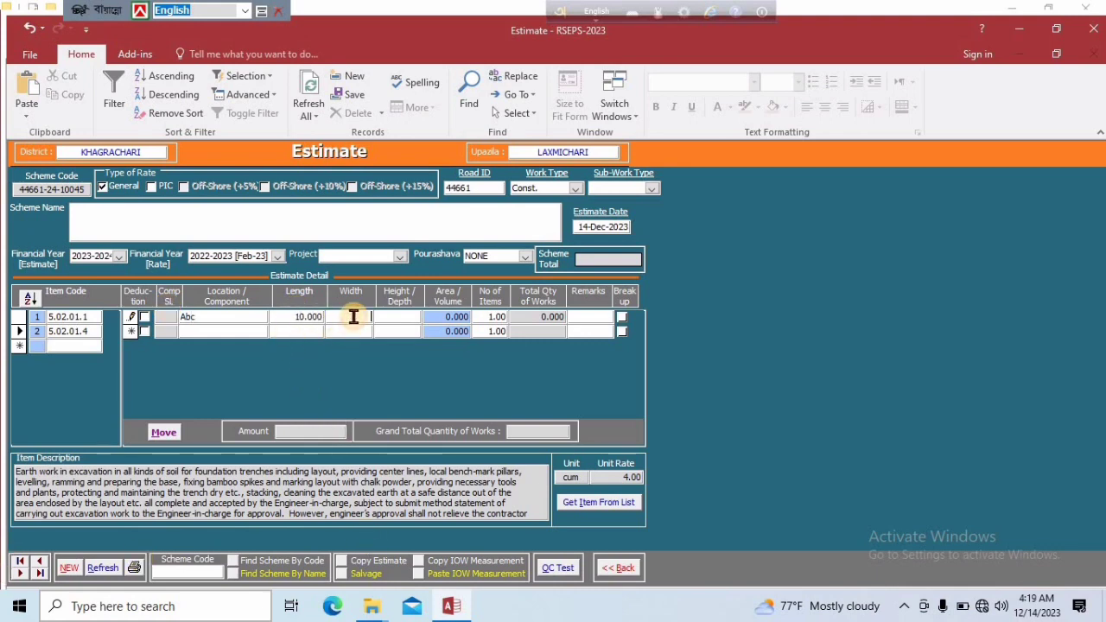
text(3)
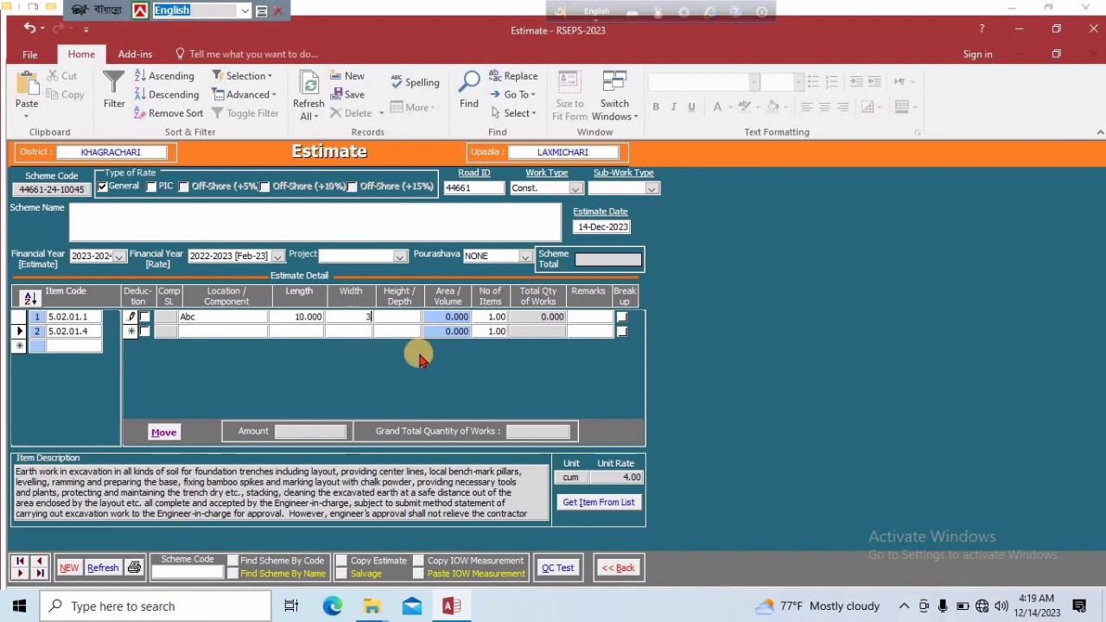
click(403, 317)
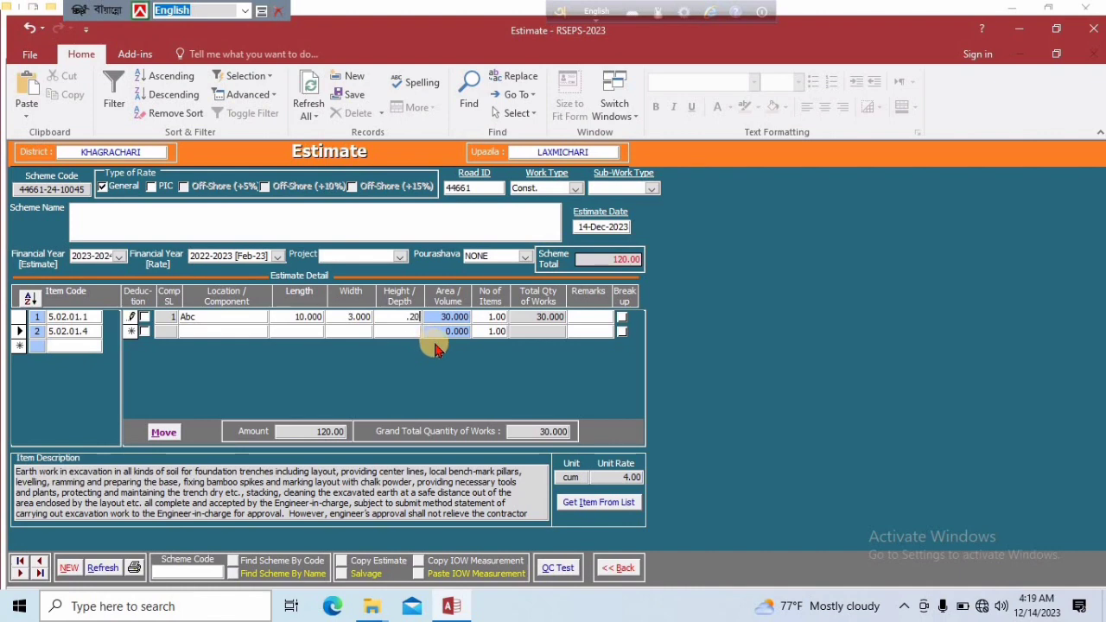
click(406, 331)
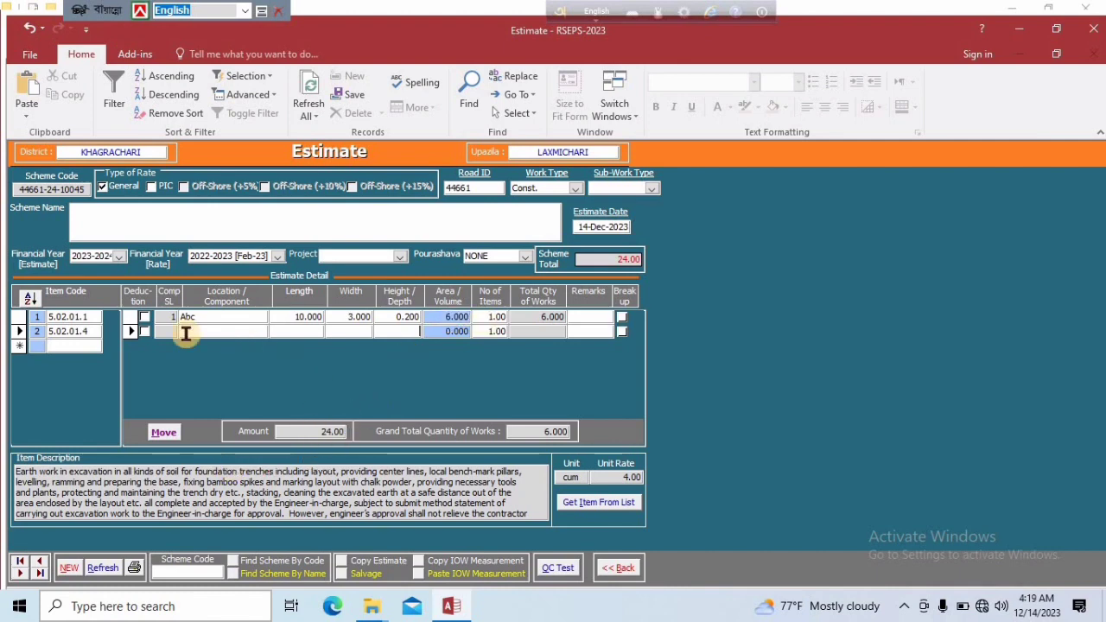
Enter "Detail Estimate for abc." as the scheme name, refresh the estimate and open its signatory selection form
click(108, 214)
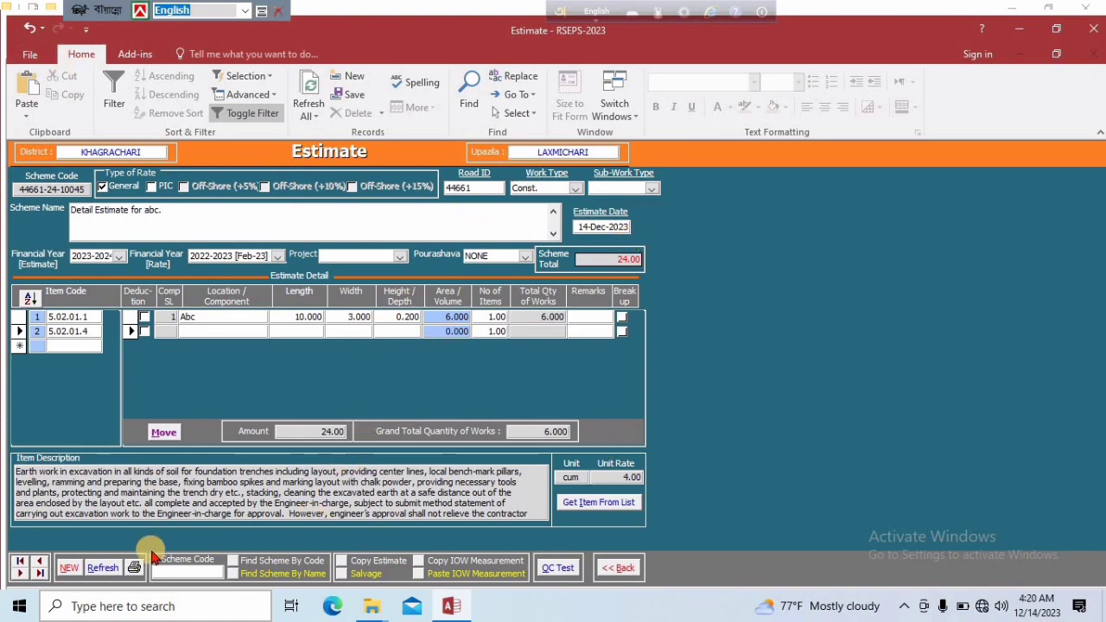
click(95, 573)
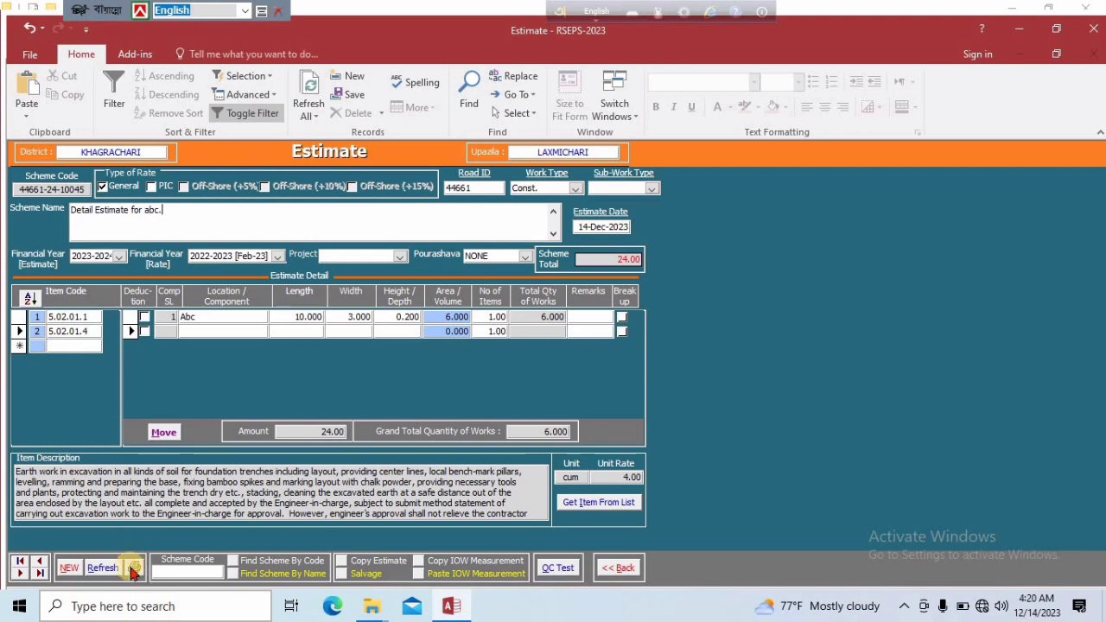
click(134, 570)
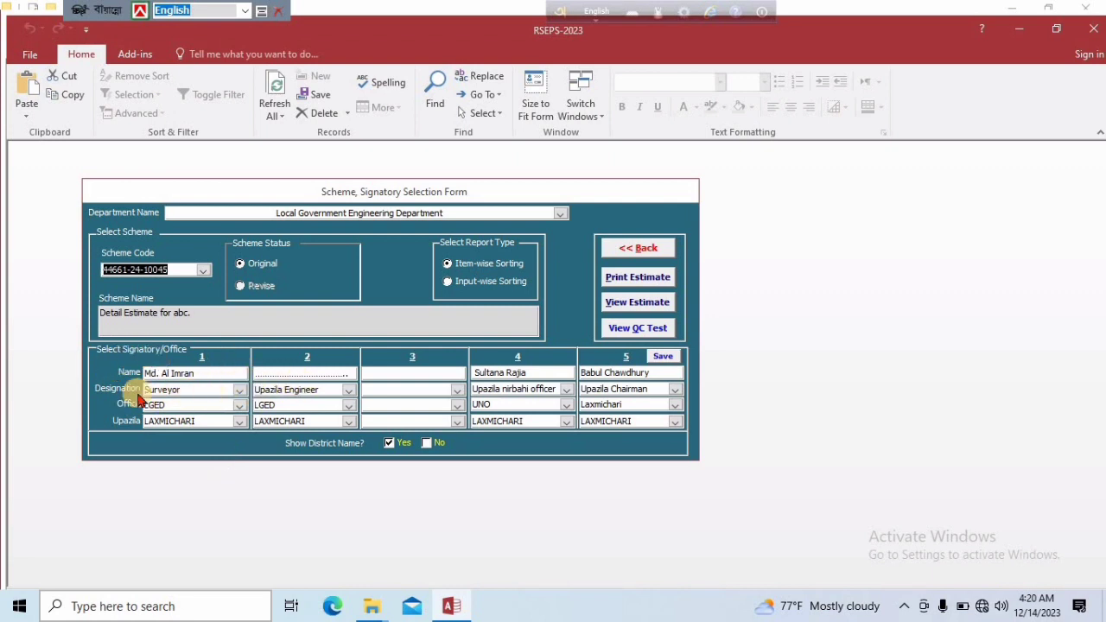
Examine the name, designation and office fields of signatory 1 and the designation choices of signatory 4
click(239, 390)
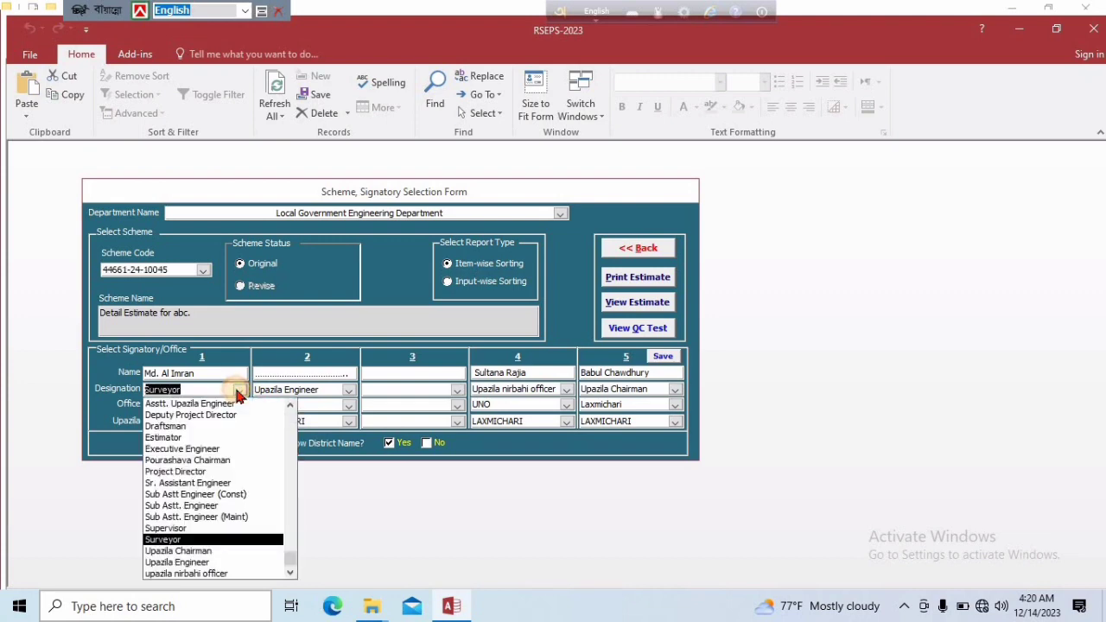
click(240, 390)
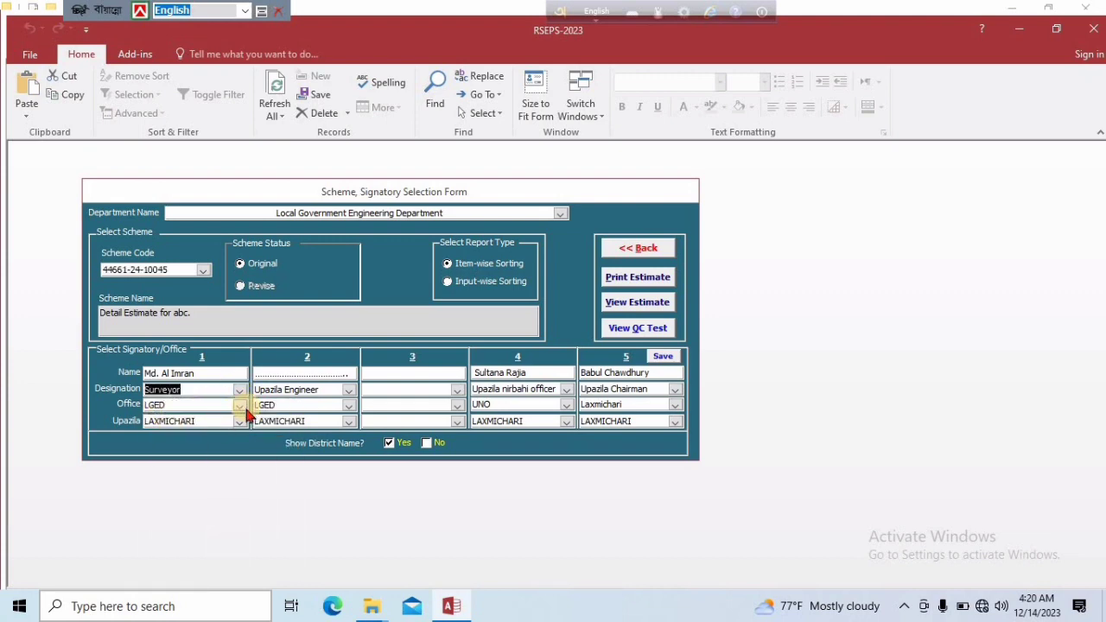
click(241, 407)
click(242, 412)
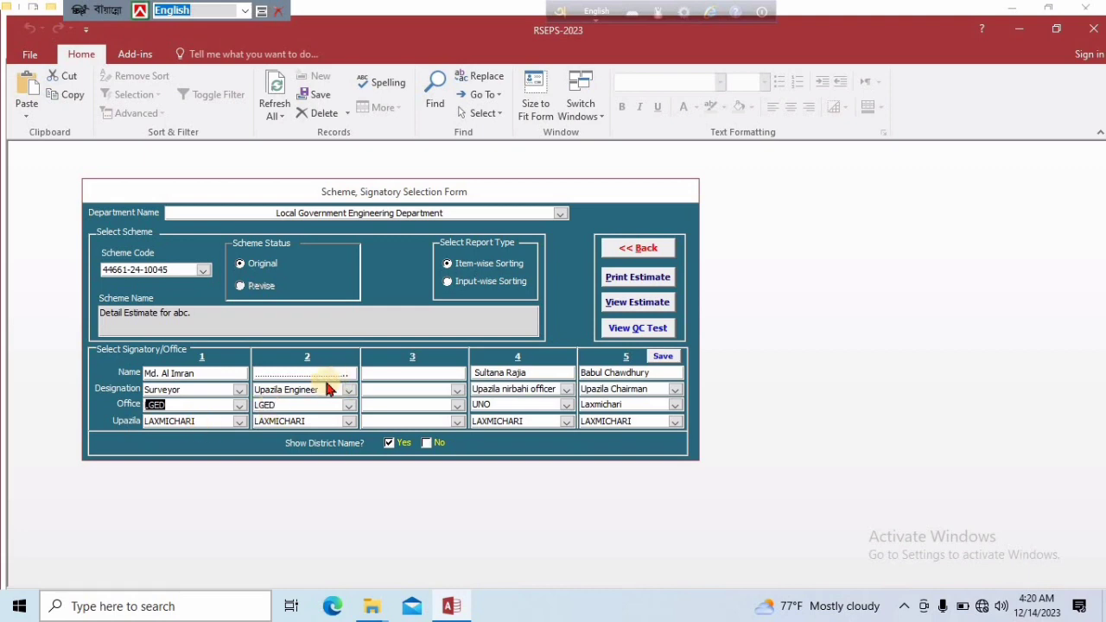
click(210, 372)
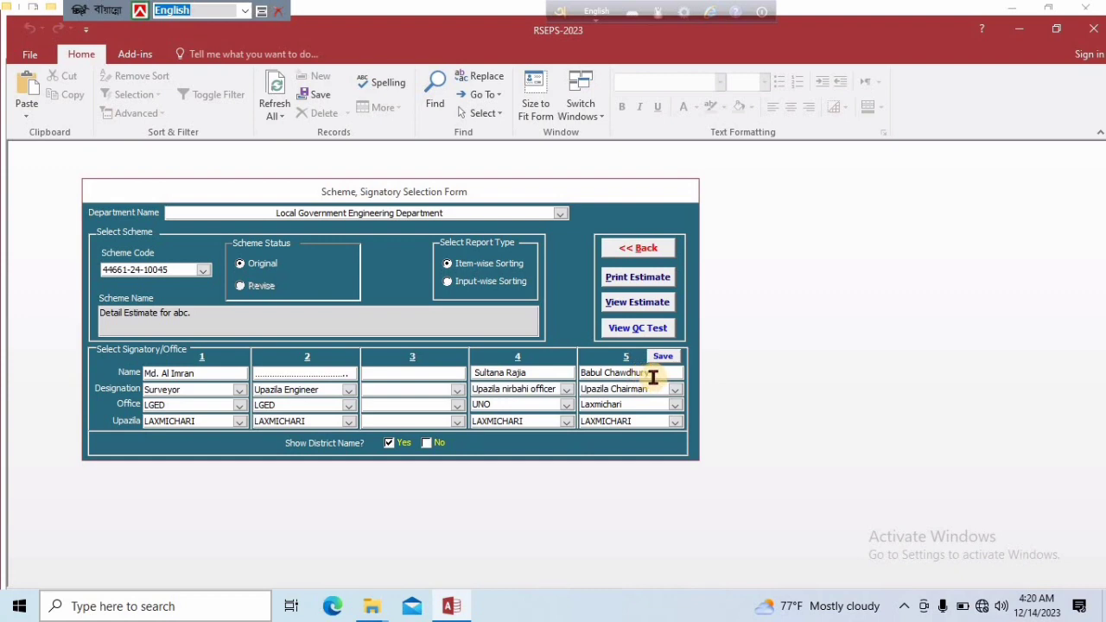
click(566, 393)
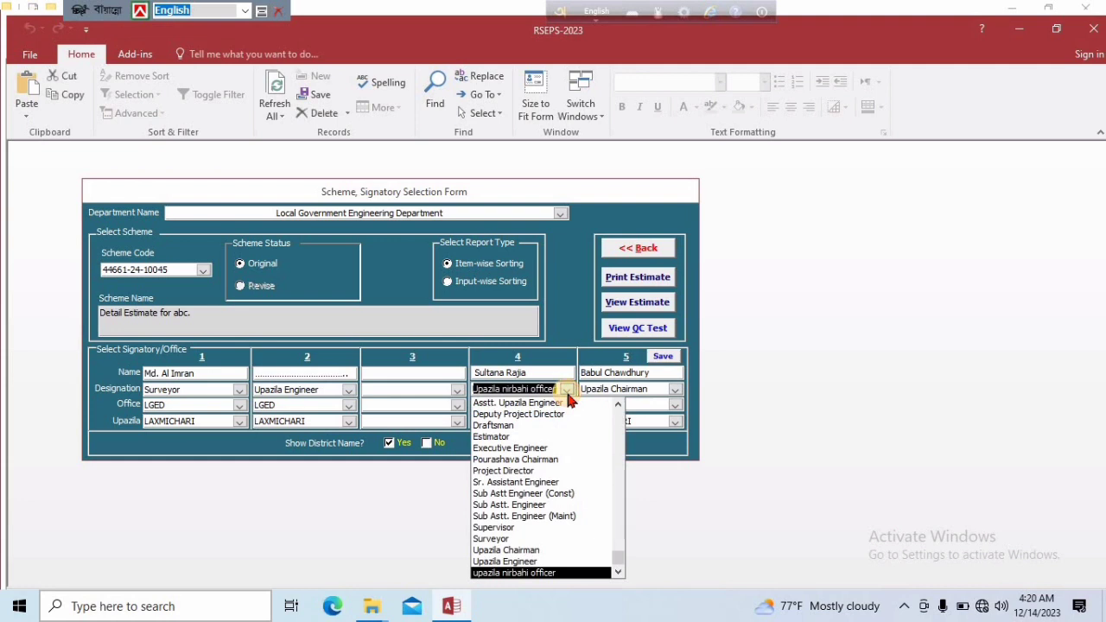
click(561, 389)
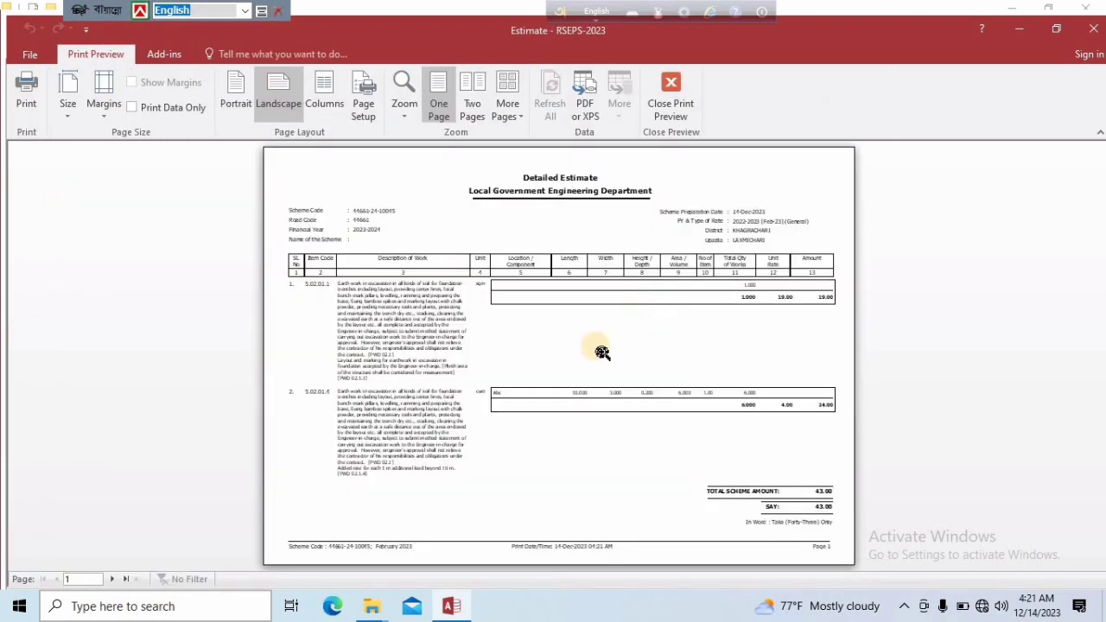
View the estimate report and examine its item details, total amount and the signatory block on page 2
click(600, 352)
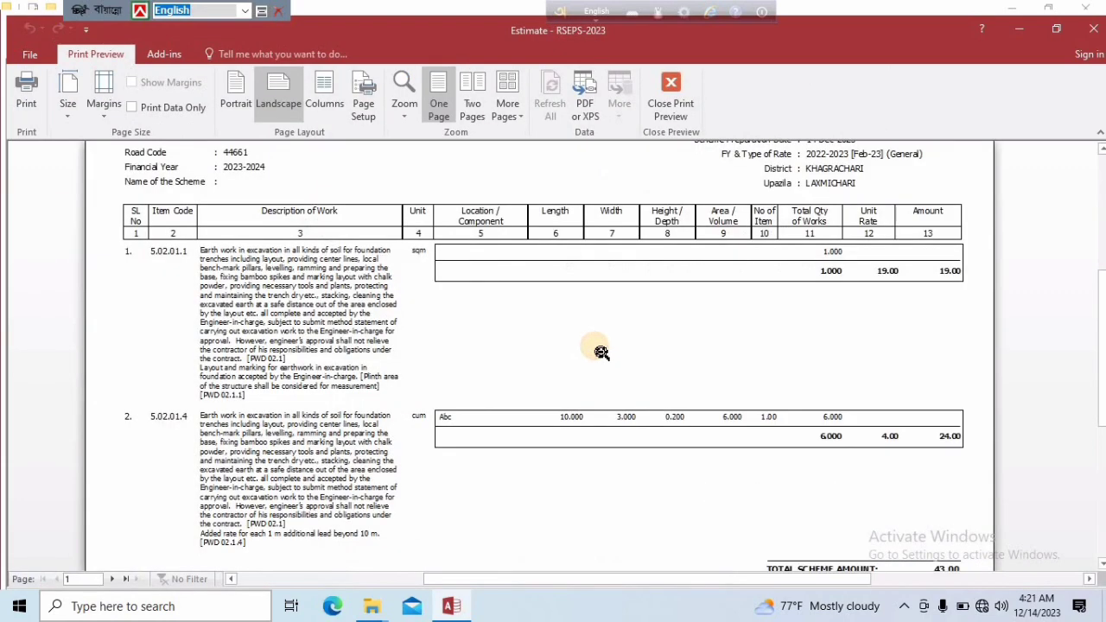
click(600, 352)
click(377, 256)
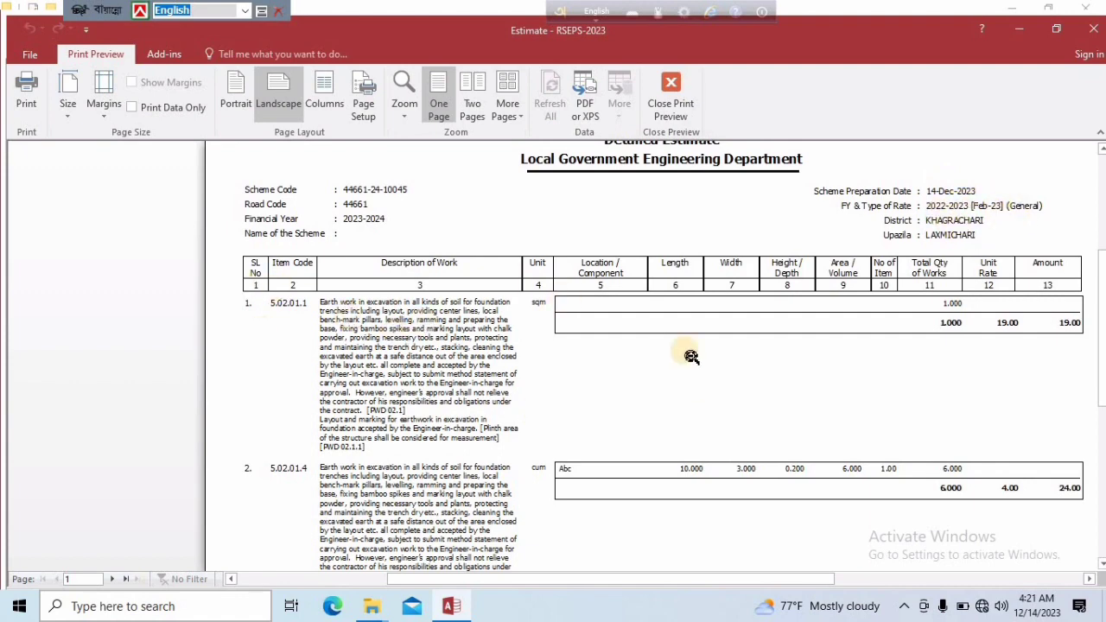
scroll(406, 318, down, 3)
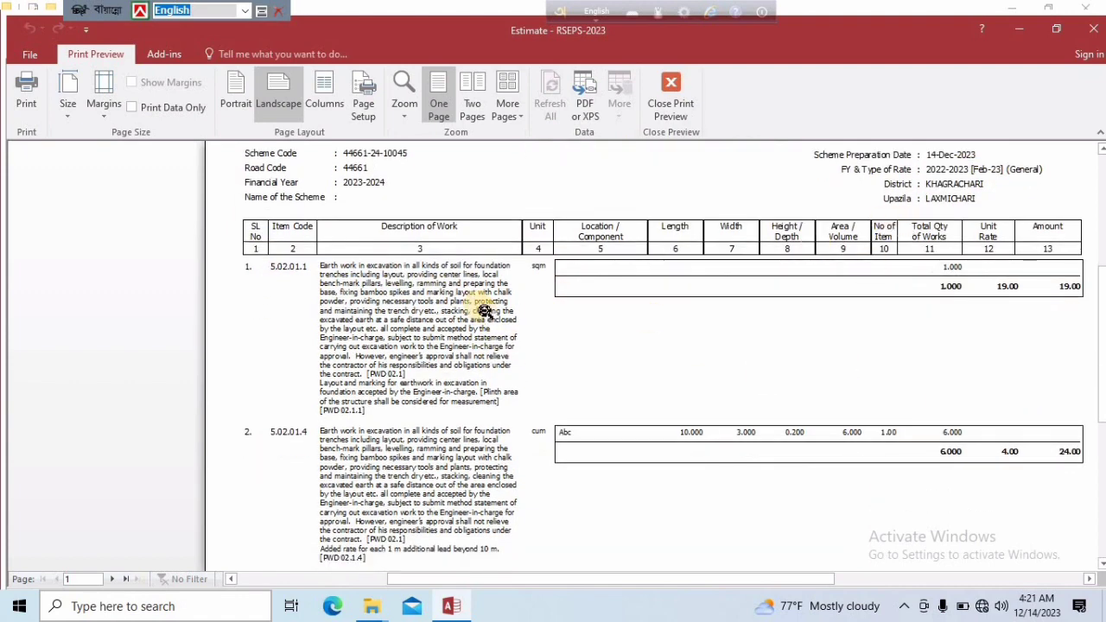
scroll(626, 353, down, 2)
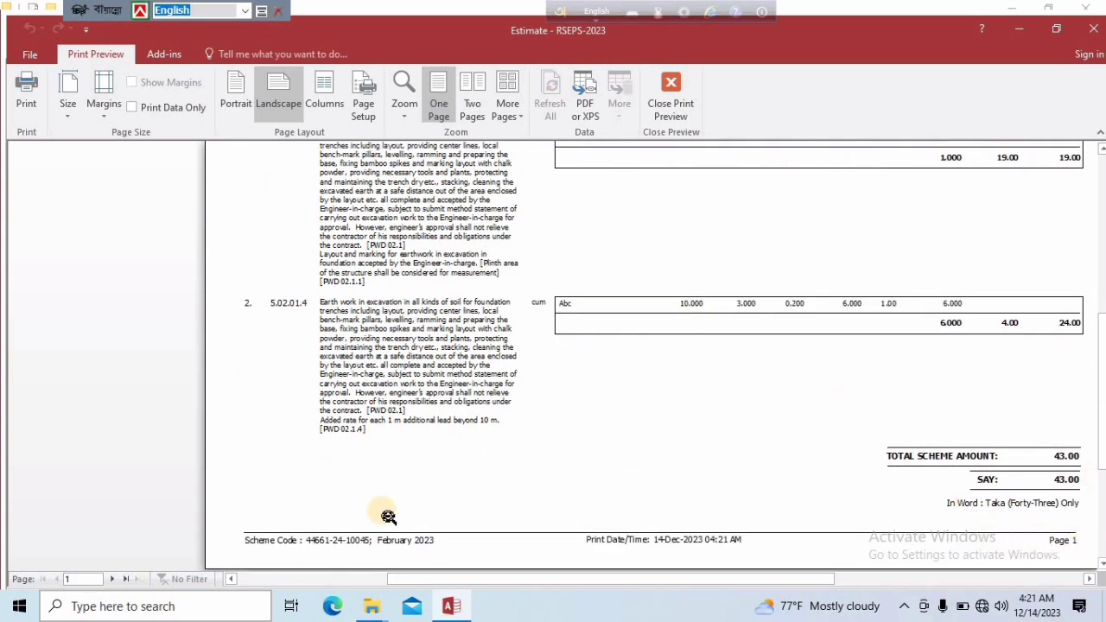
click(113, 579)
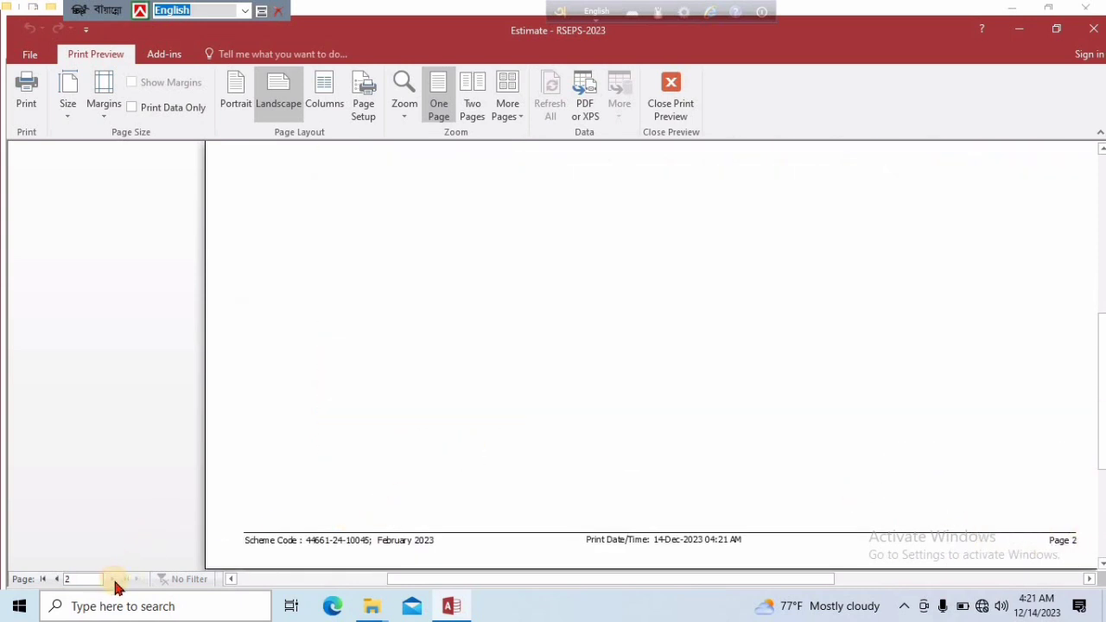
scroll(360, 298, up, 2)
scroll(360, 298, up, 3)
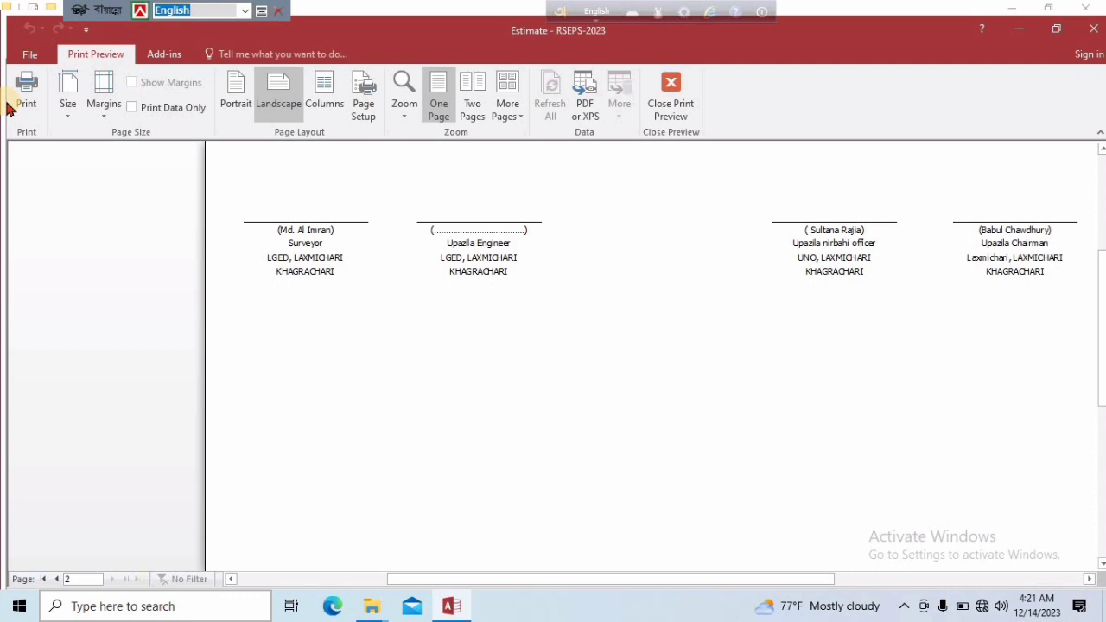
Publish the estimate report as a PDF named ac in the Documents folder
click(585, 111)
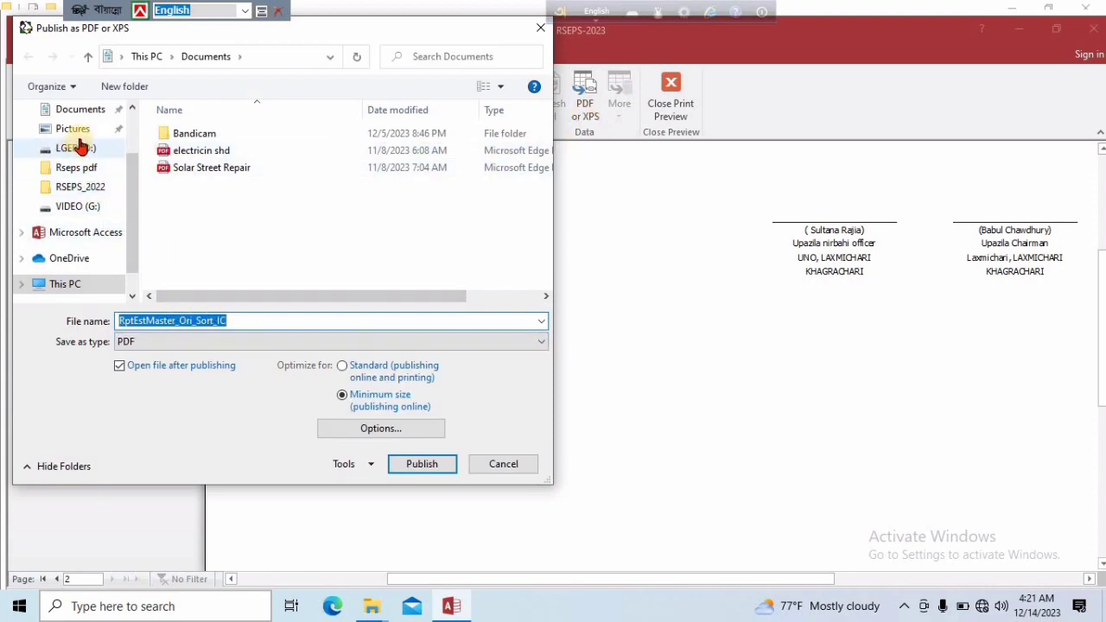
click(87, 109)
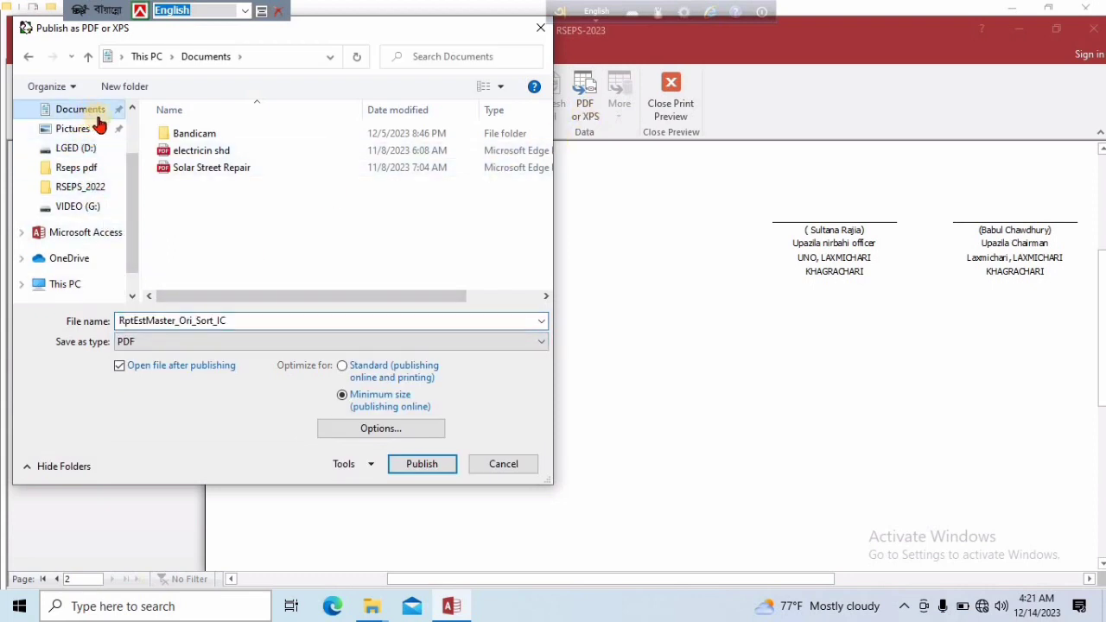
click(217, 320)
double_click(217, 321)
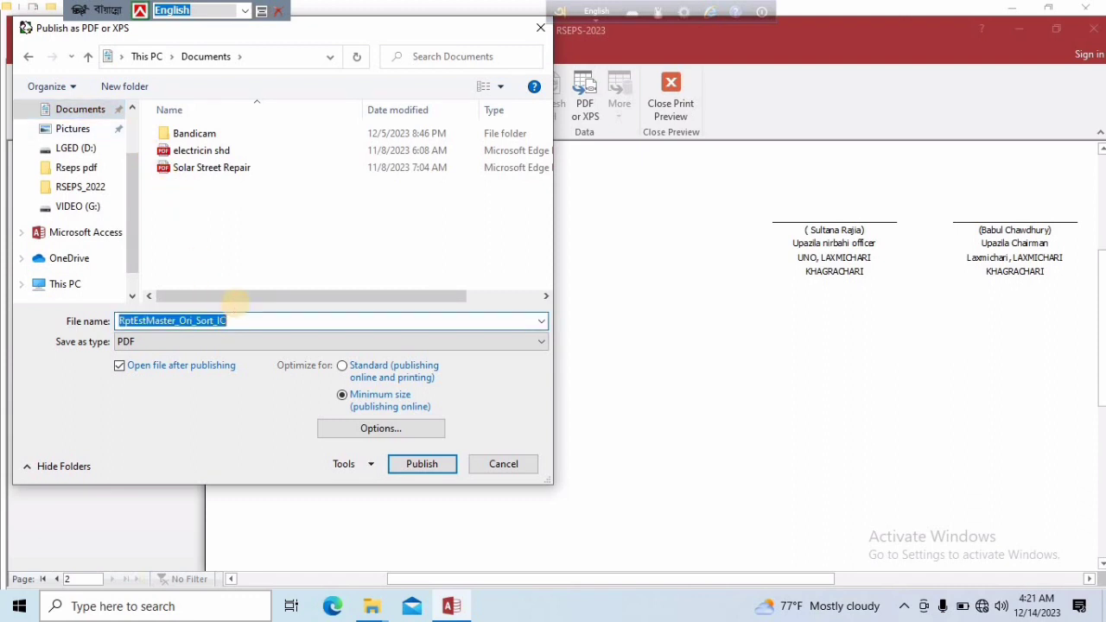
text(ac)
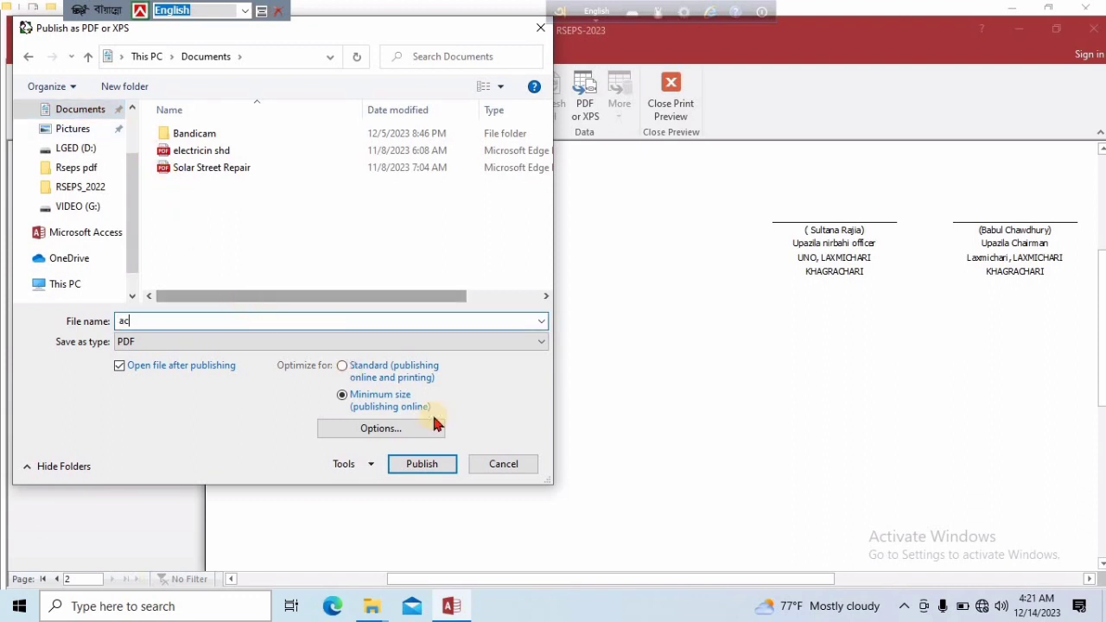
click(424, 465)
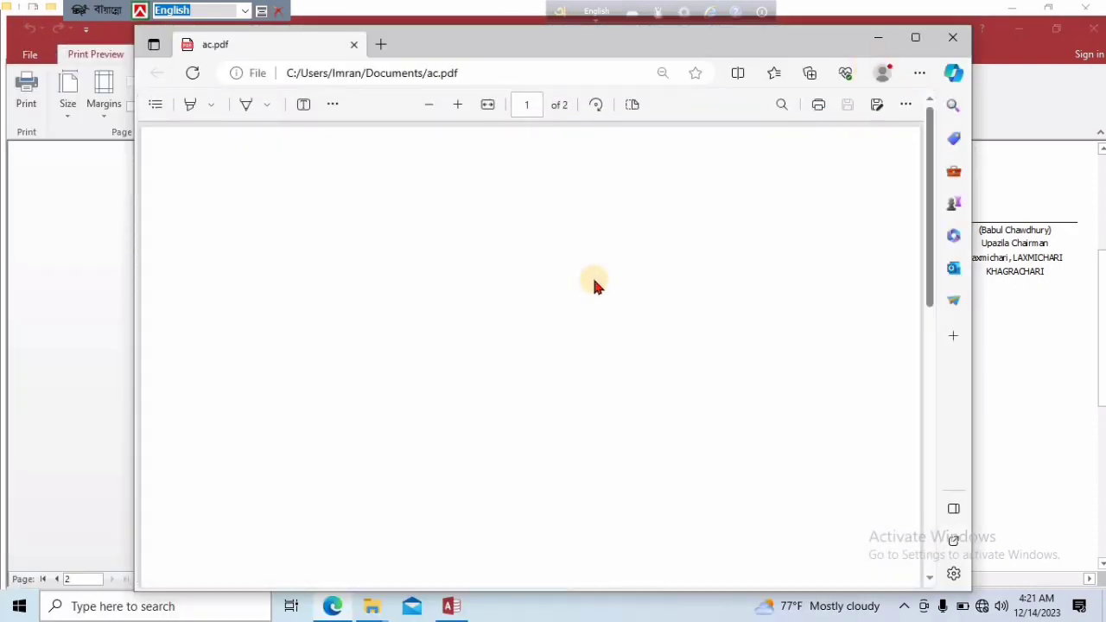
Examine the item rows, total amount and signatory block in the published ac.pdf, and close it together with the report preview
scroll(594, 291, down, 2)
scroll(594, 296, down, 3)
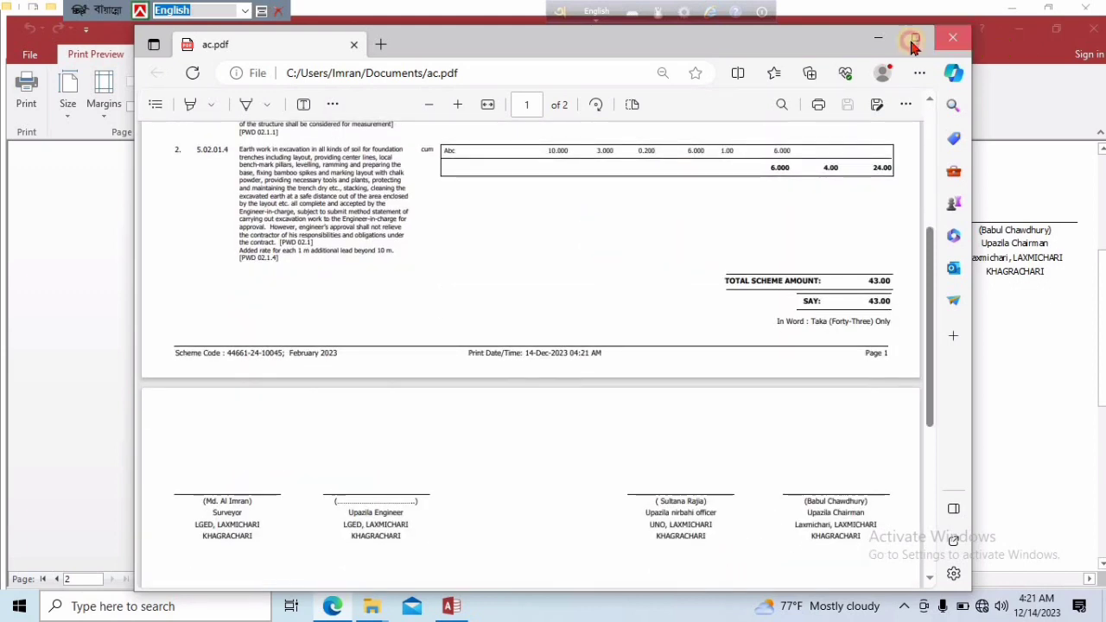
click(953, 37)
click(837, 87)
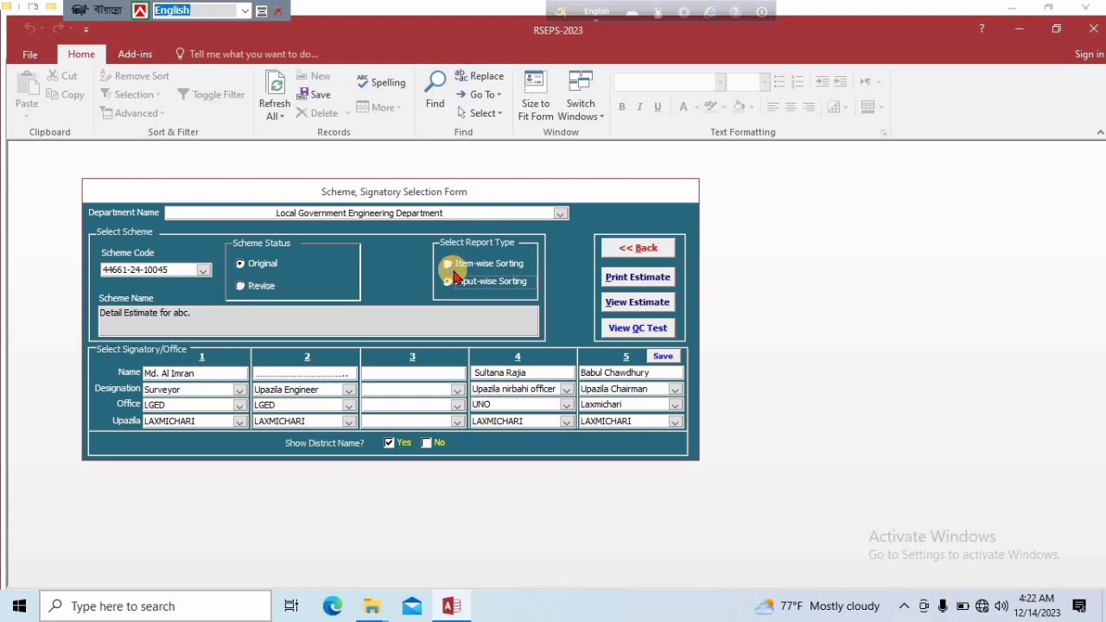
View the estimate report with input-wise sorting, examine the order of its item codes and close the preview
click(476, 285)
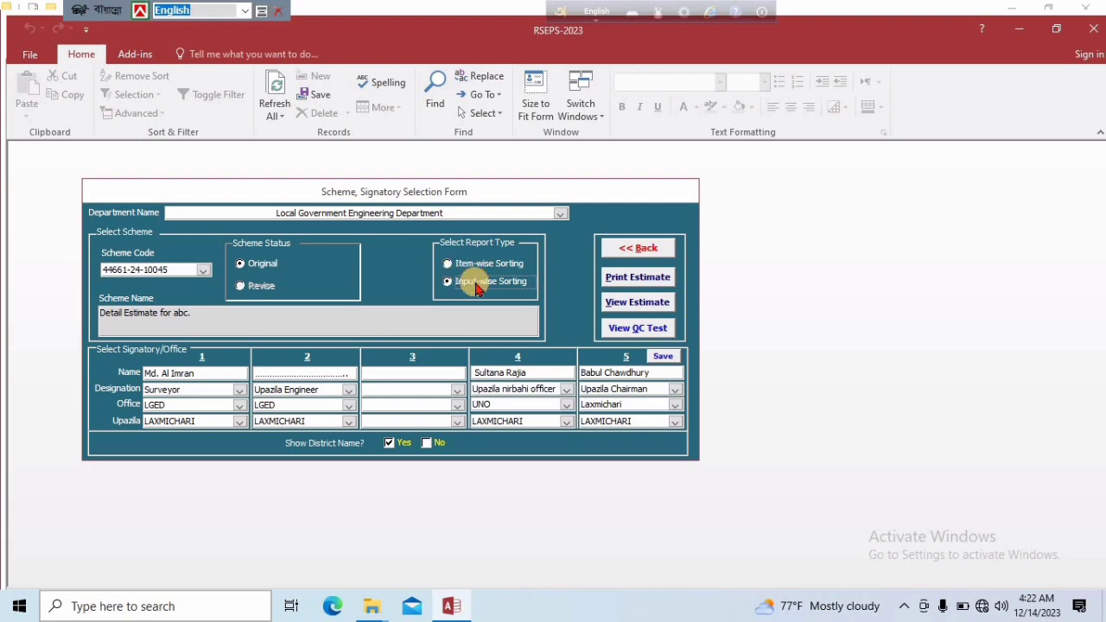
click(654, 306)
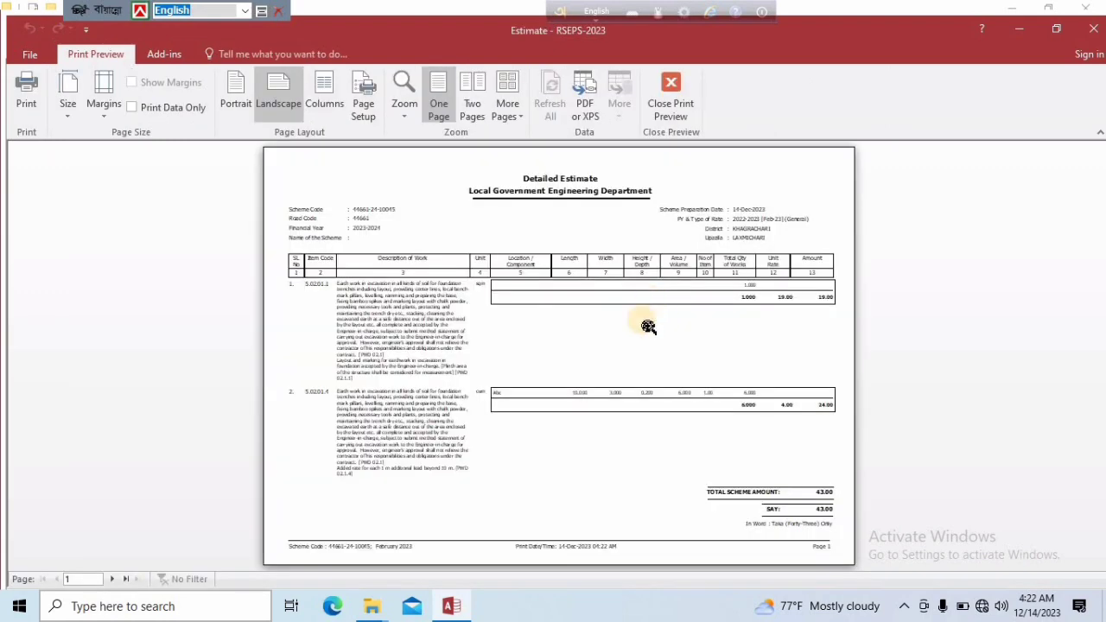
click(536, 354)
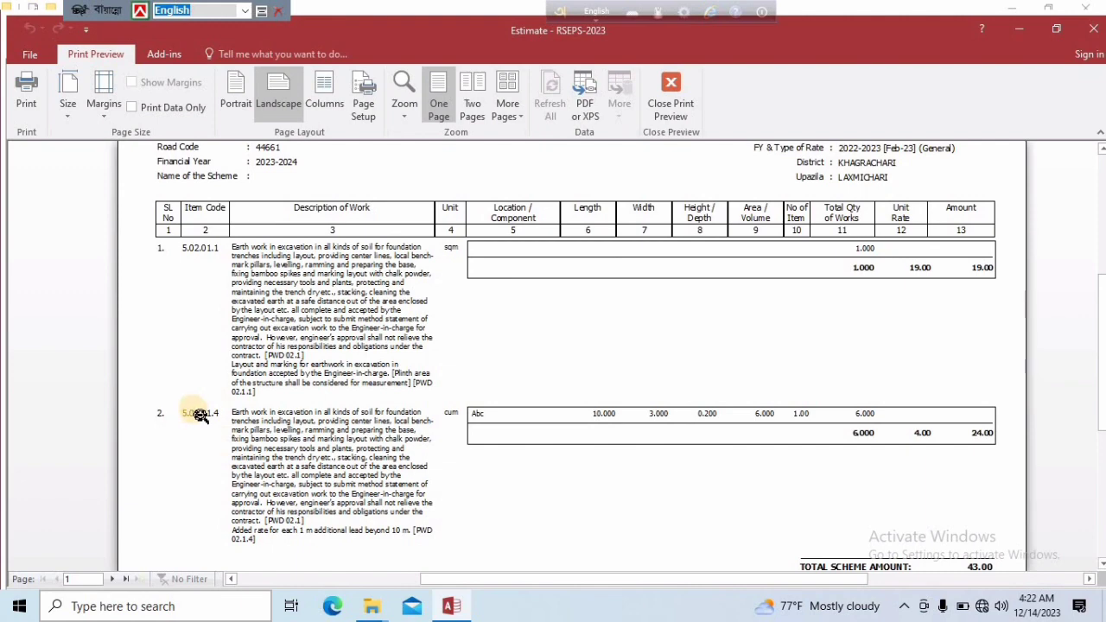
click(460, 367)
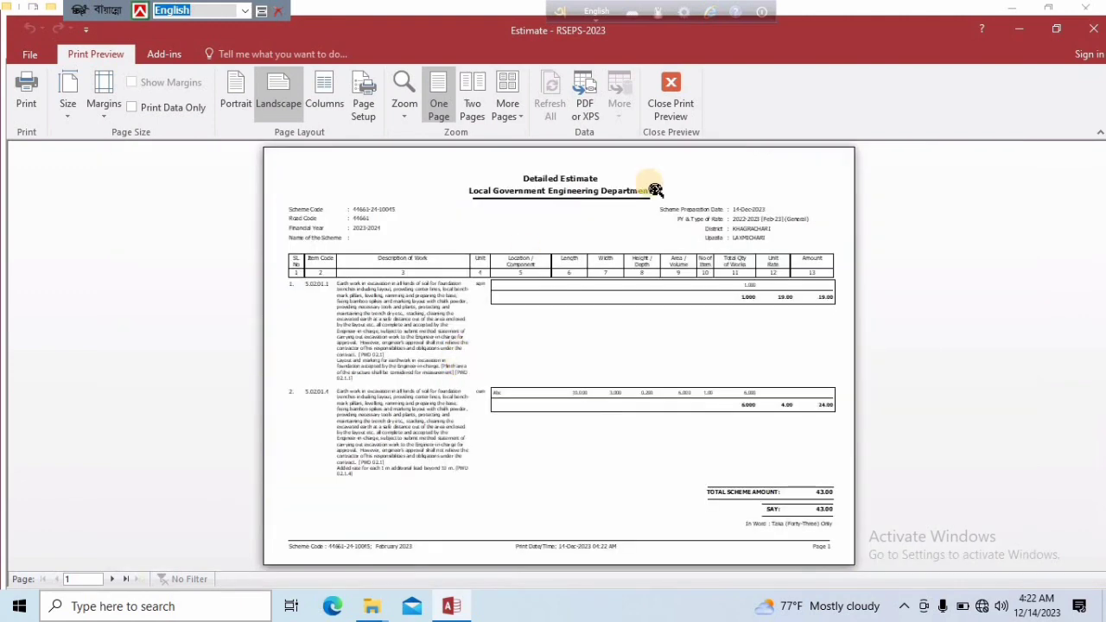
click(672, 105)
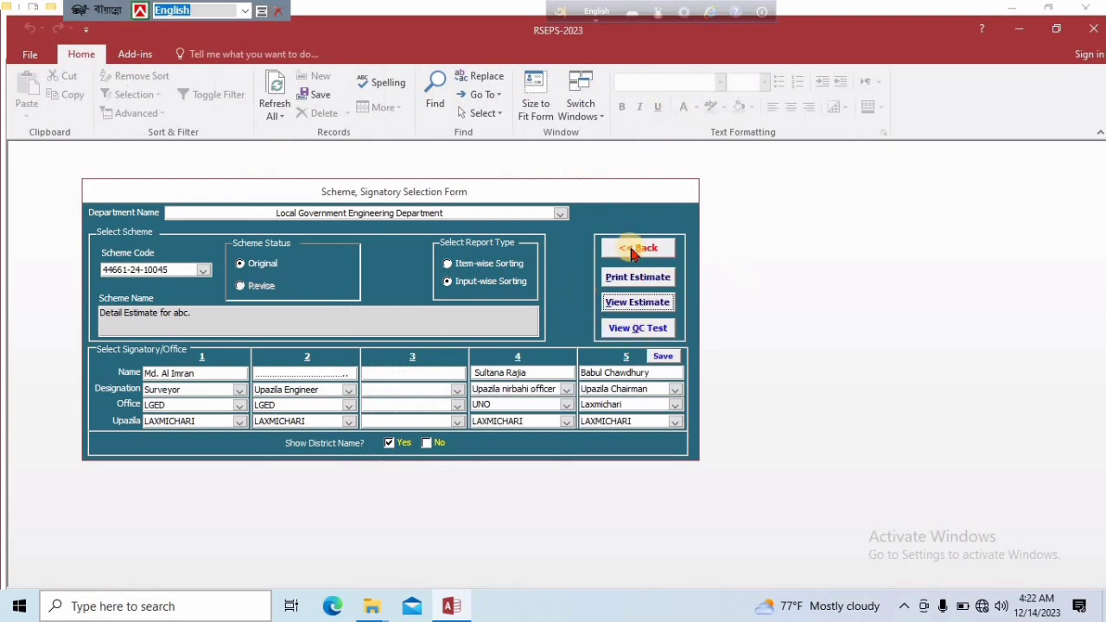
click(635, 249)
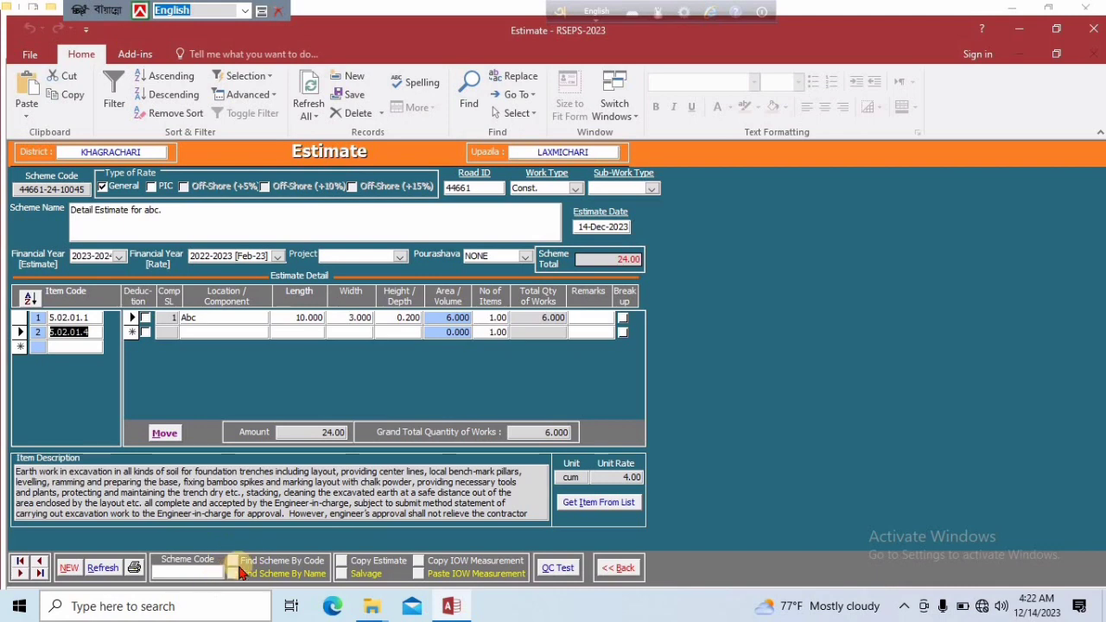
click(192, 573)
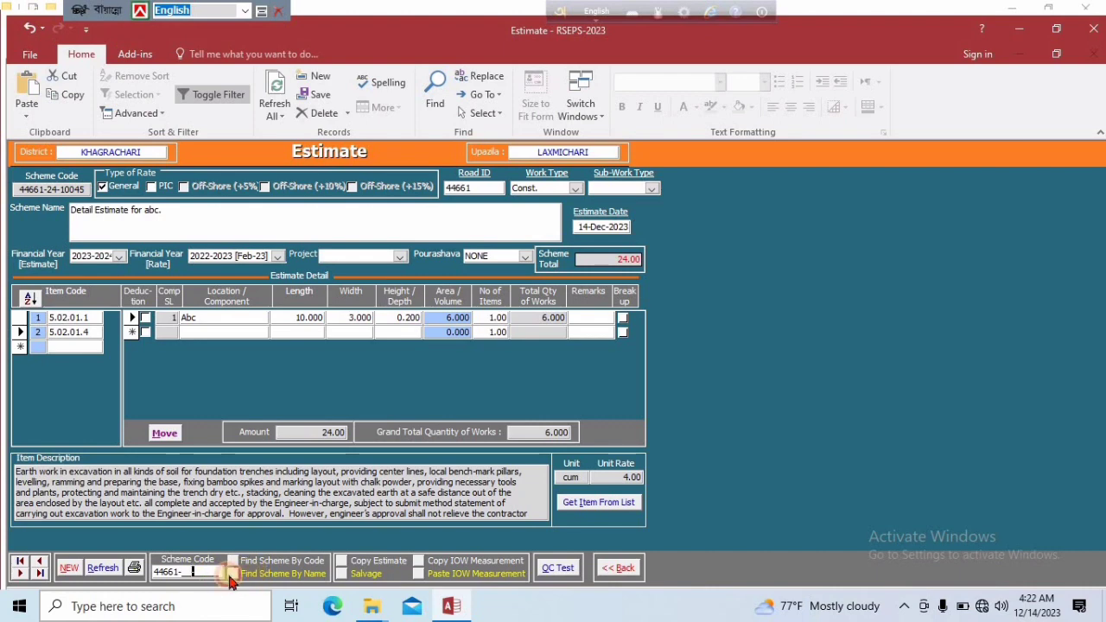
click(232, 574)
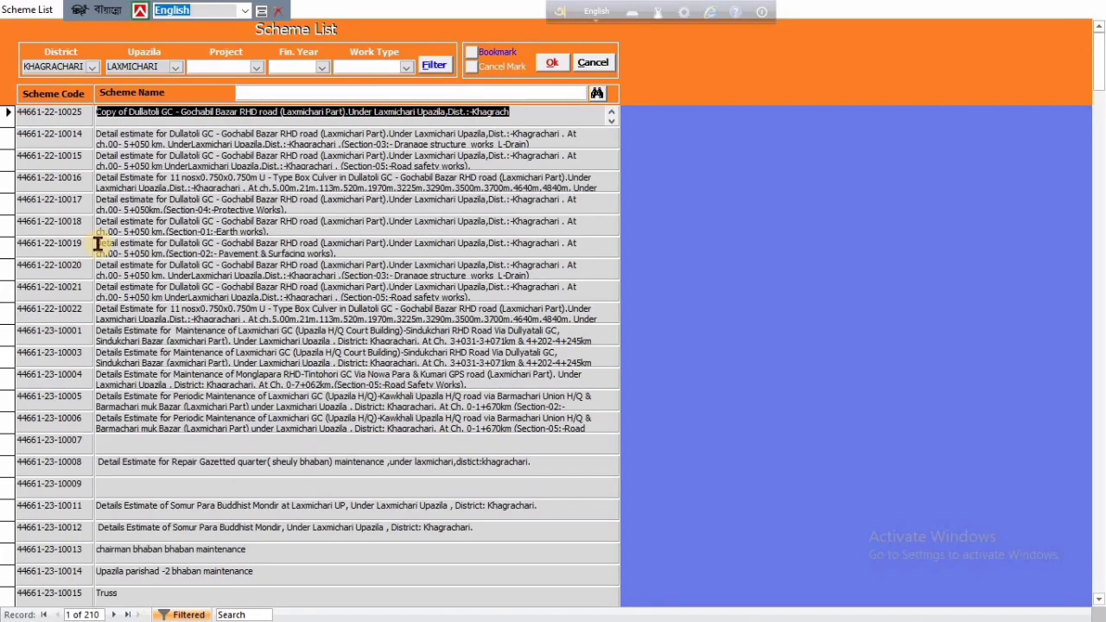
scroll(163, 287, down, 7)
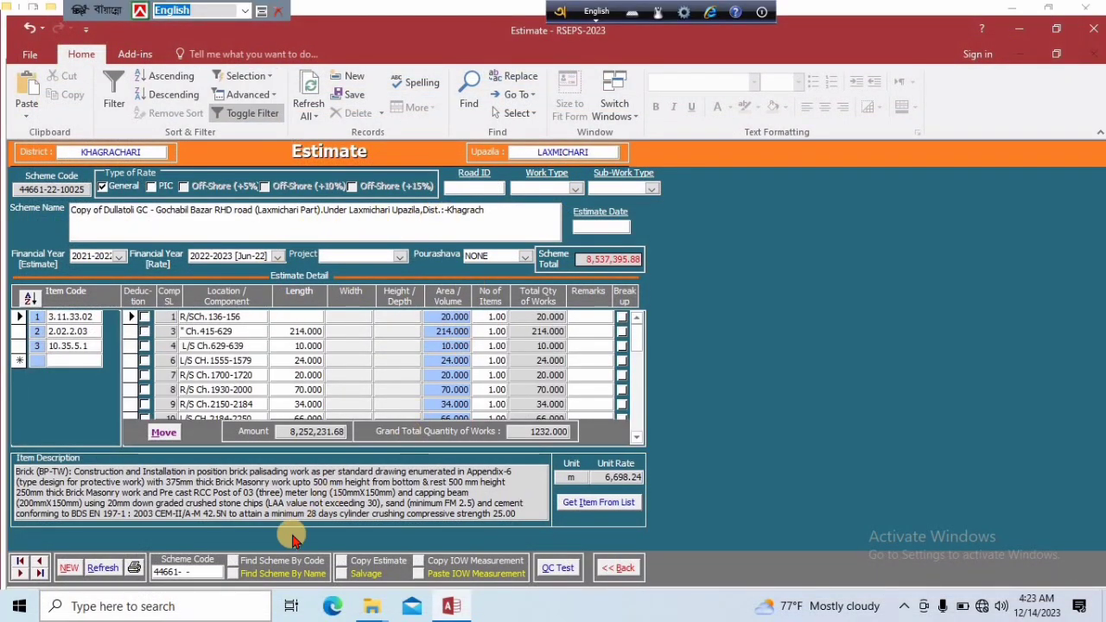
click(339, 564)
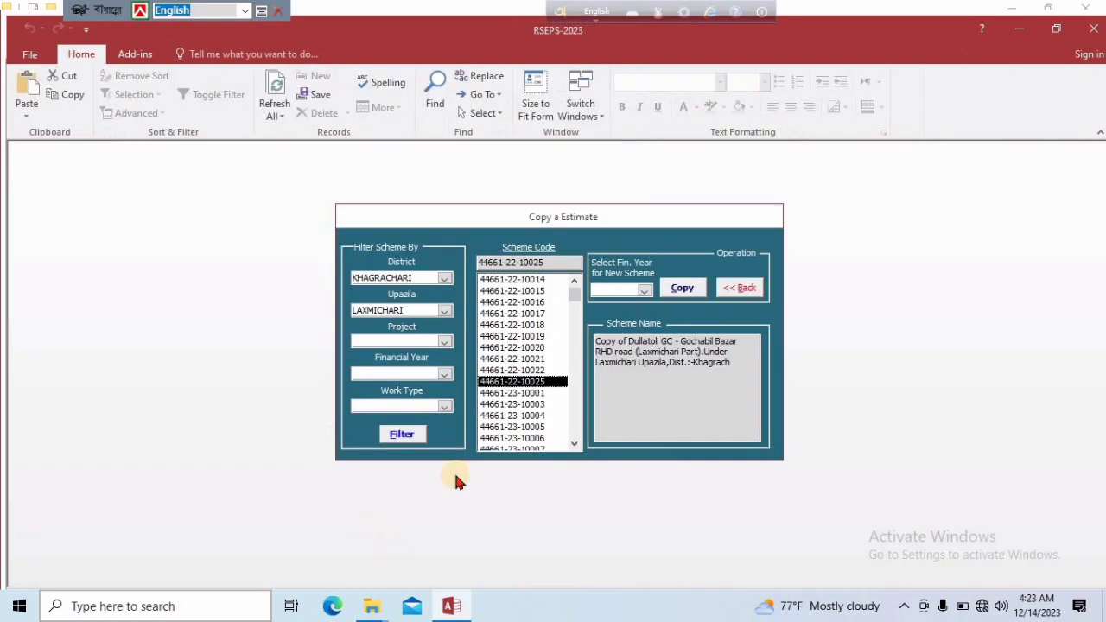
scroll(548, 411, down, 2)
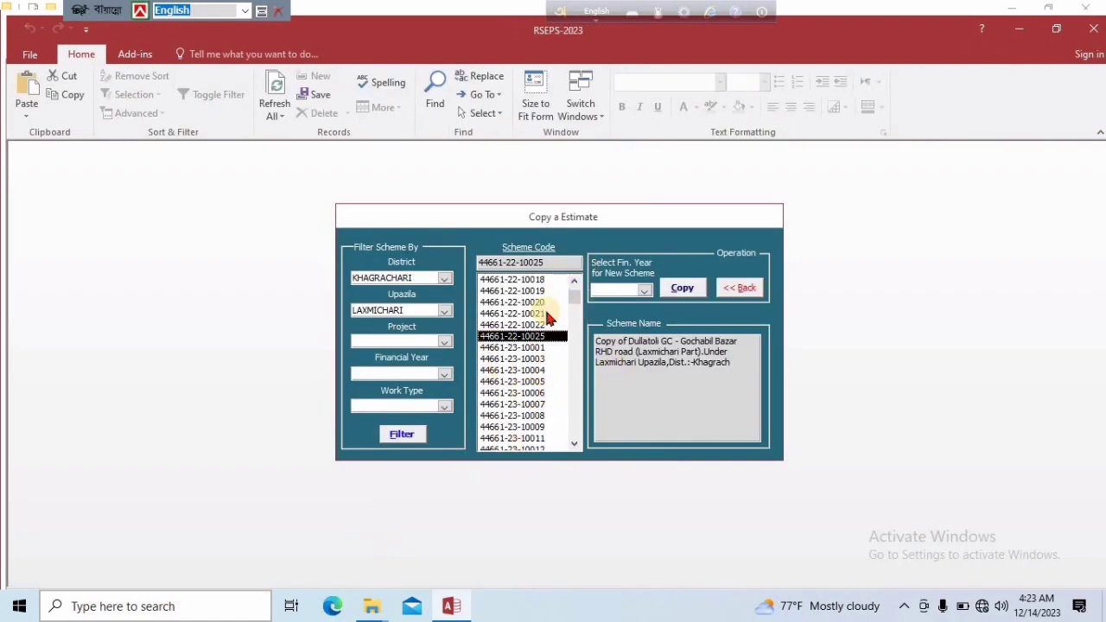
click(644, 292)
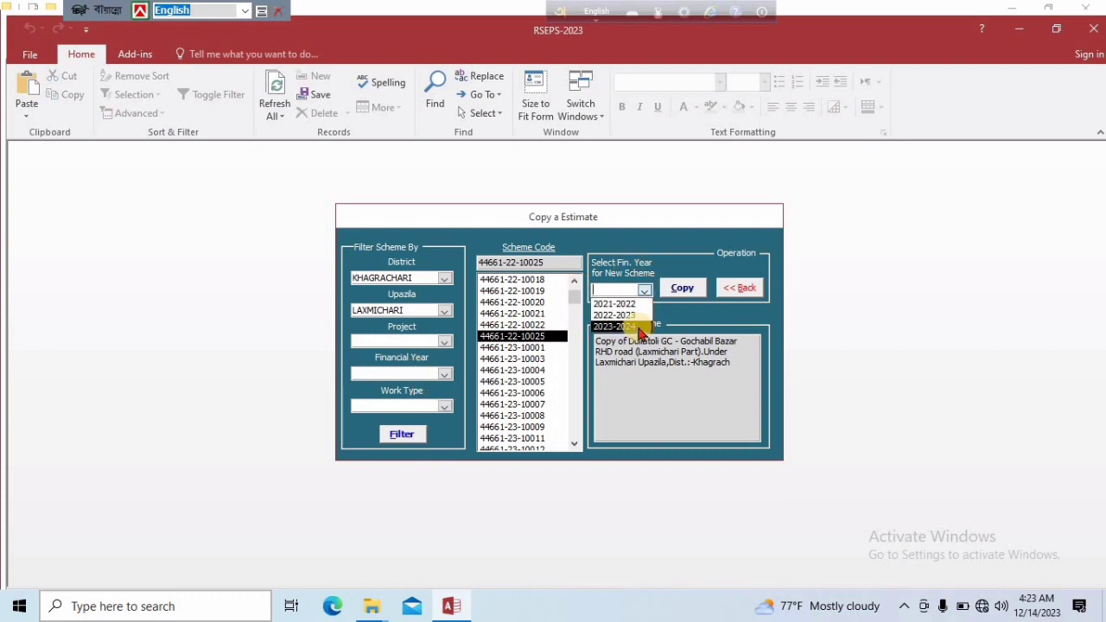
click(641, 327)
scroll(529, 408, down, 4)
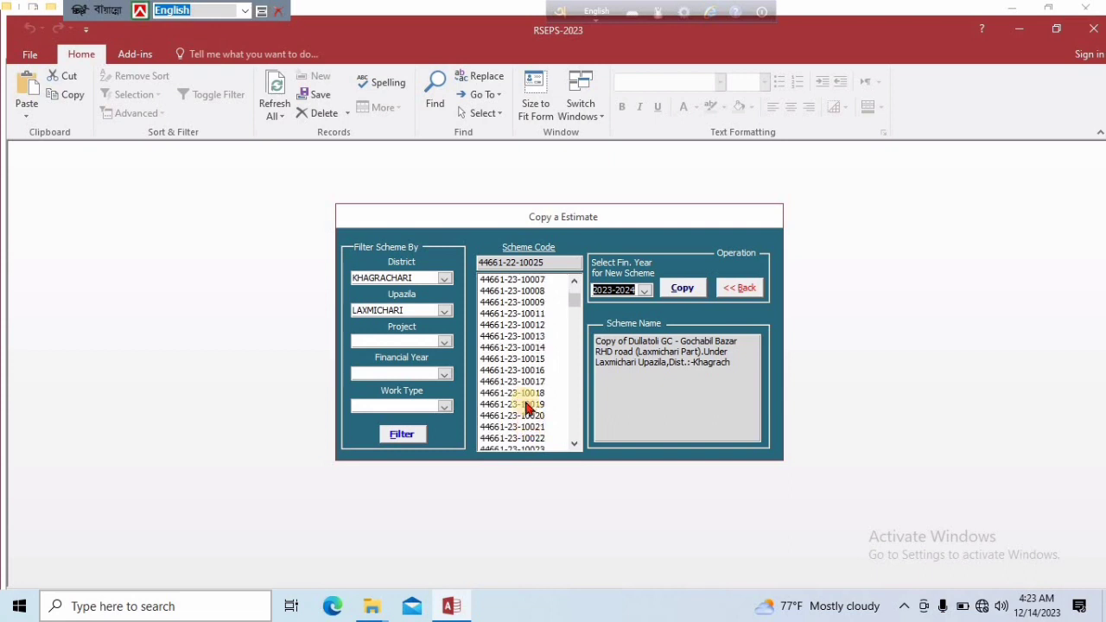
scroll(529, 408, down, 2)
click(529, 414)
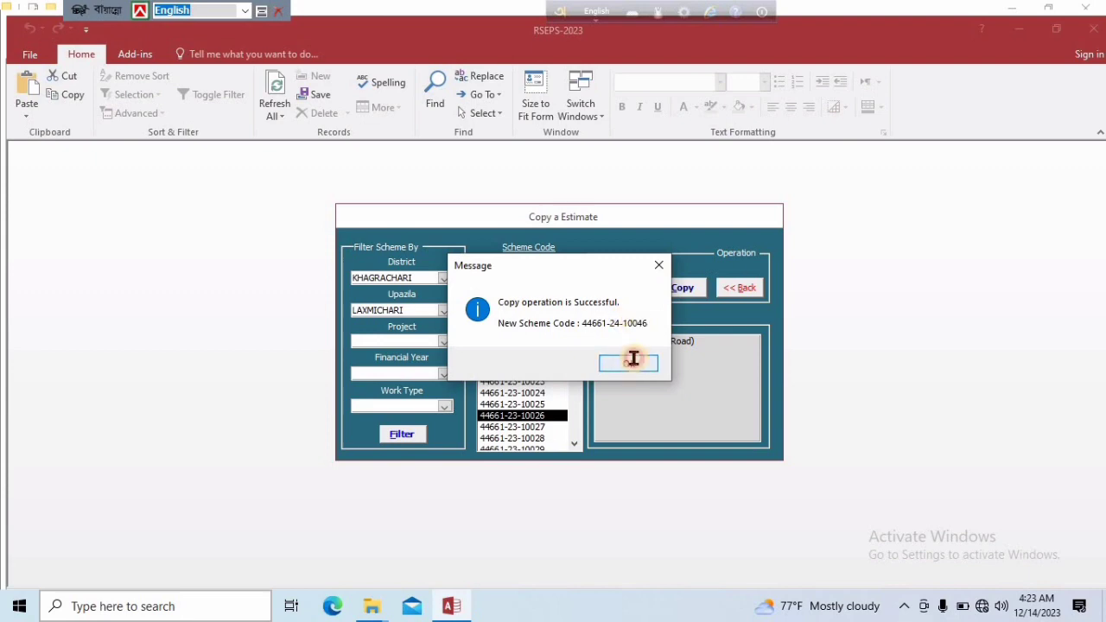
click(630, 362)
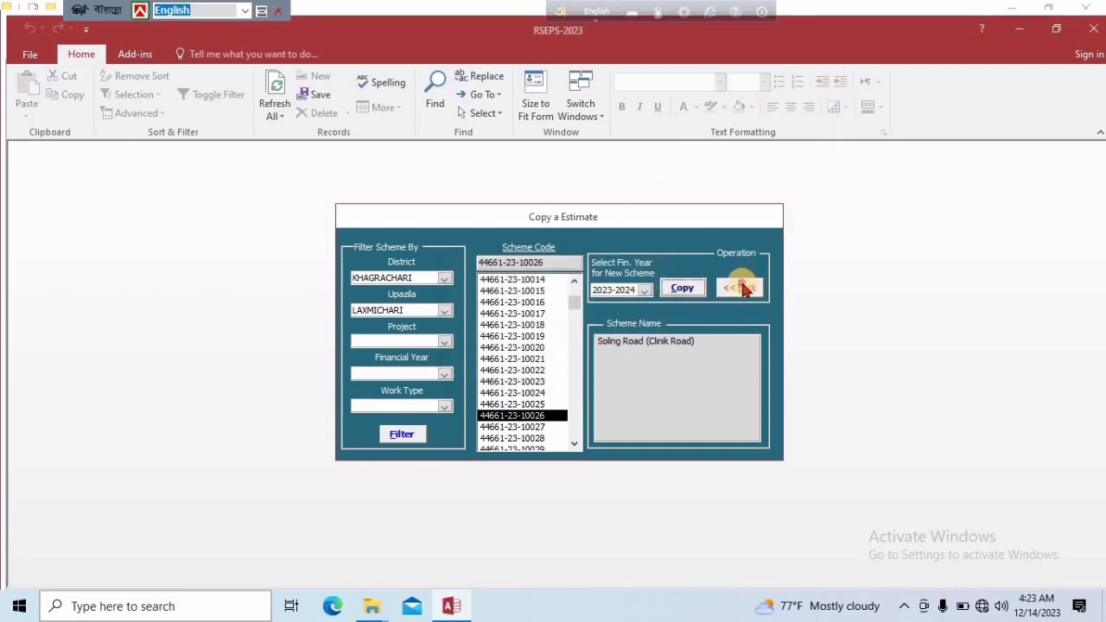
click(745, 289)
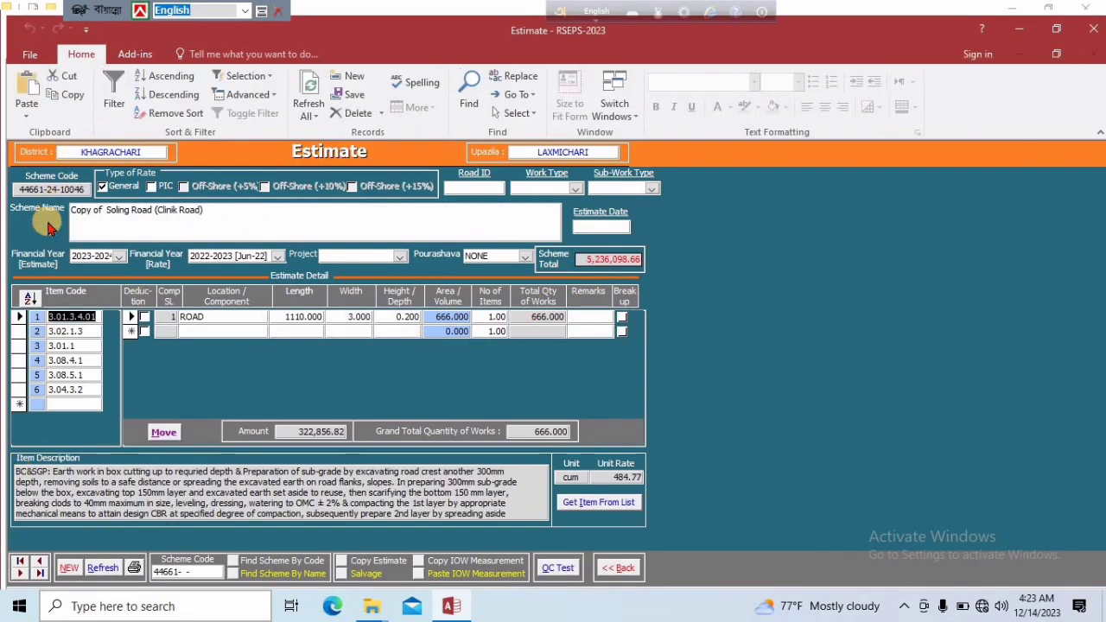
click(105, 213)
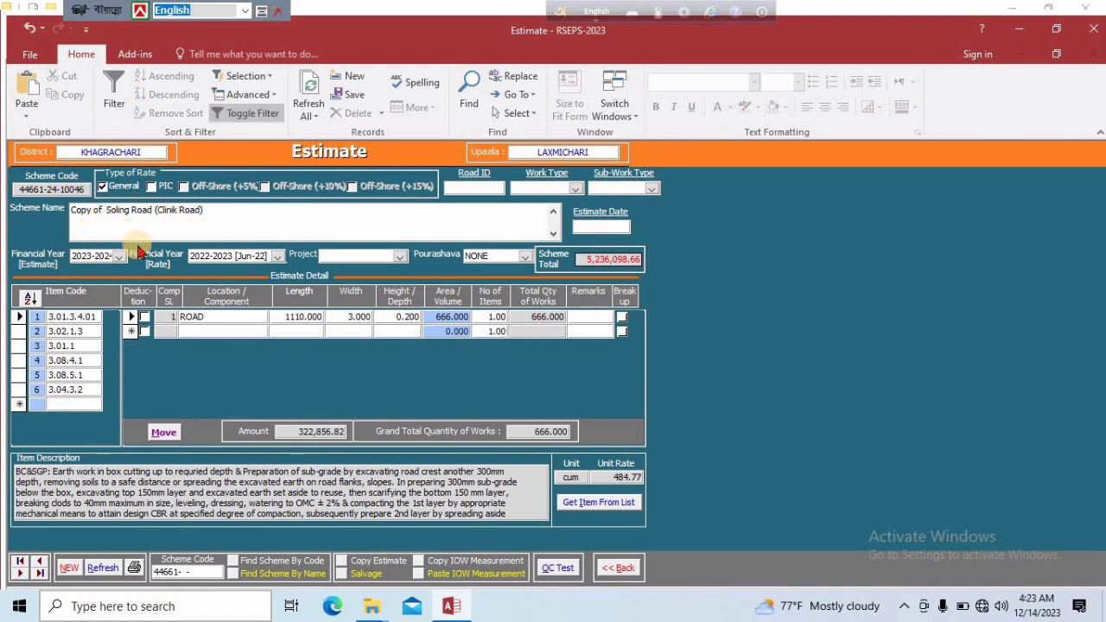